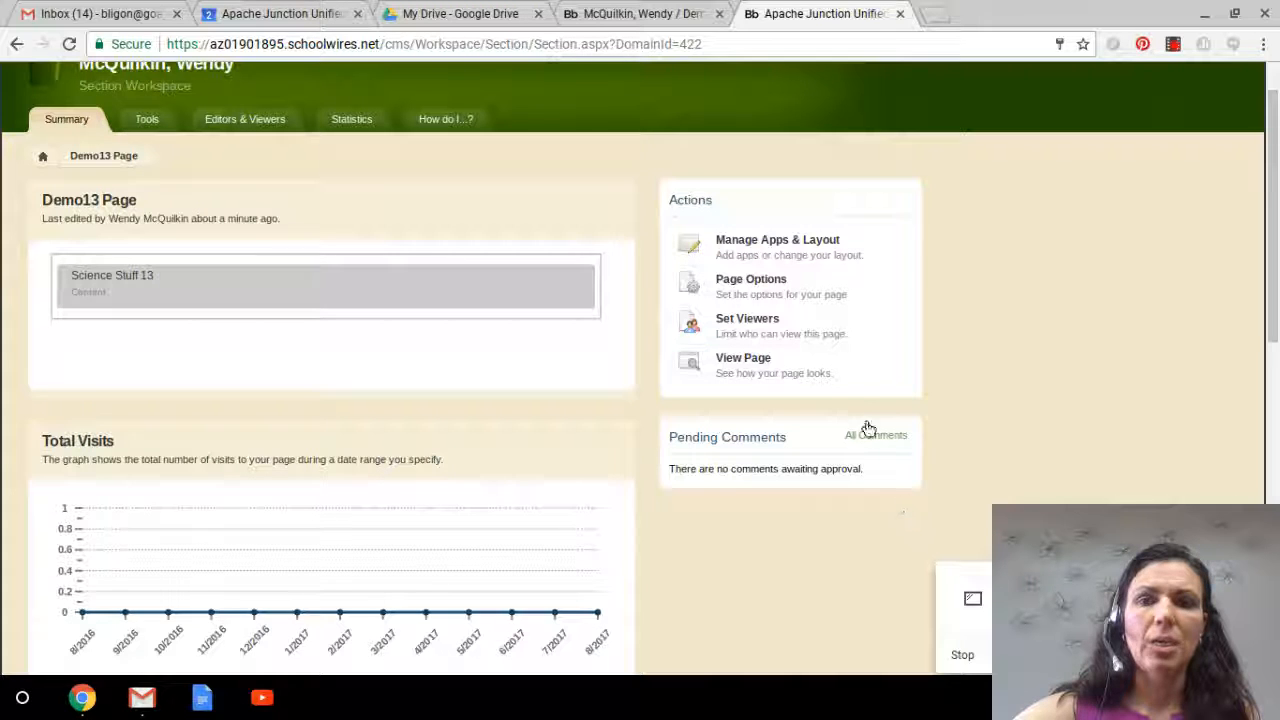
Step: Add a new Embed Code app named "Calendar 13" to the Demo13 page, finish the layout, and open the app for editing
click(805, 245)
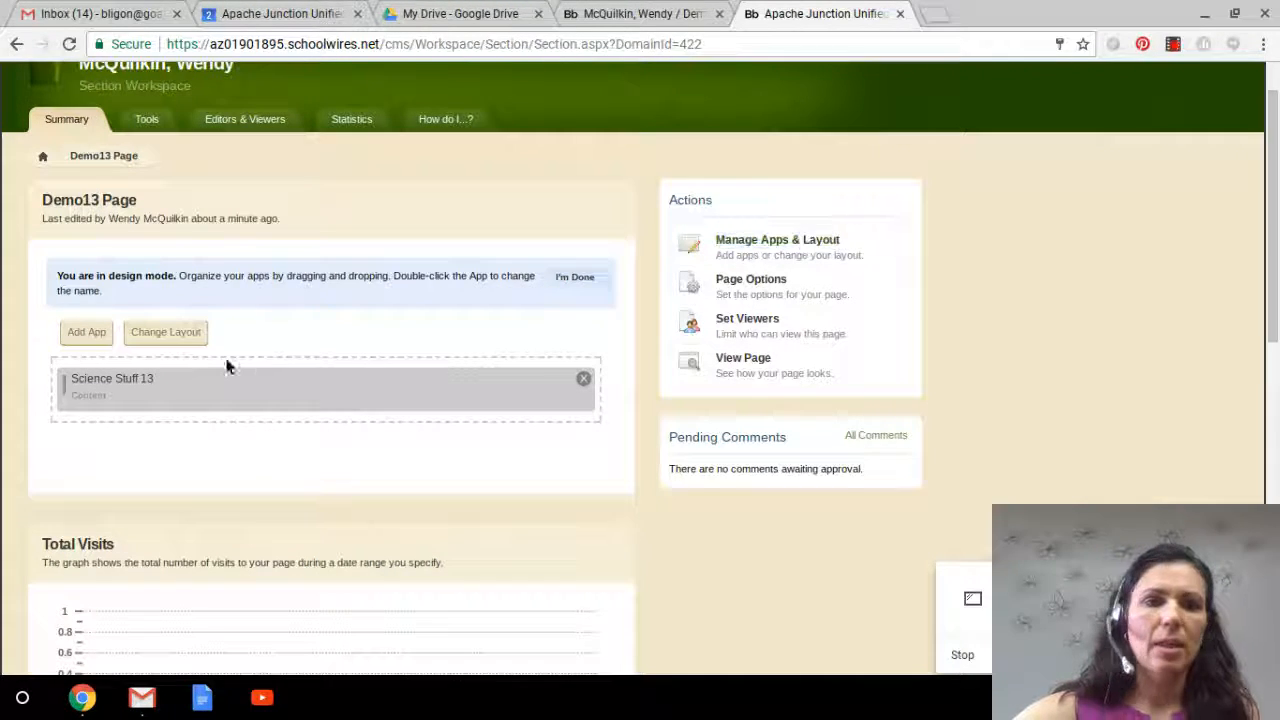
click(86, 336)
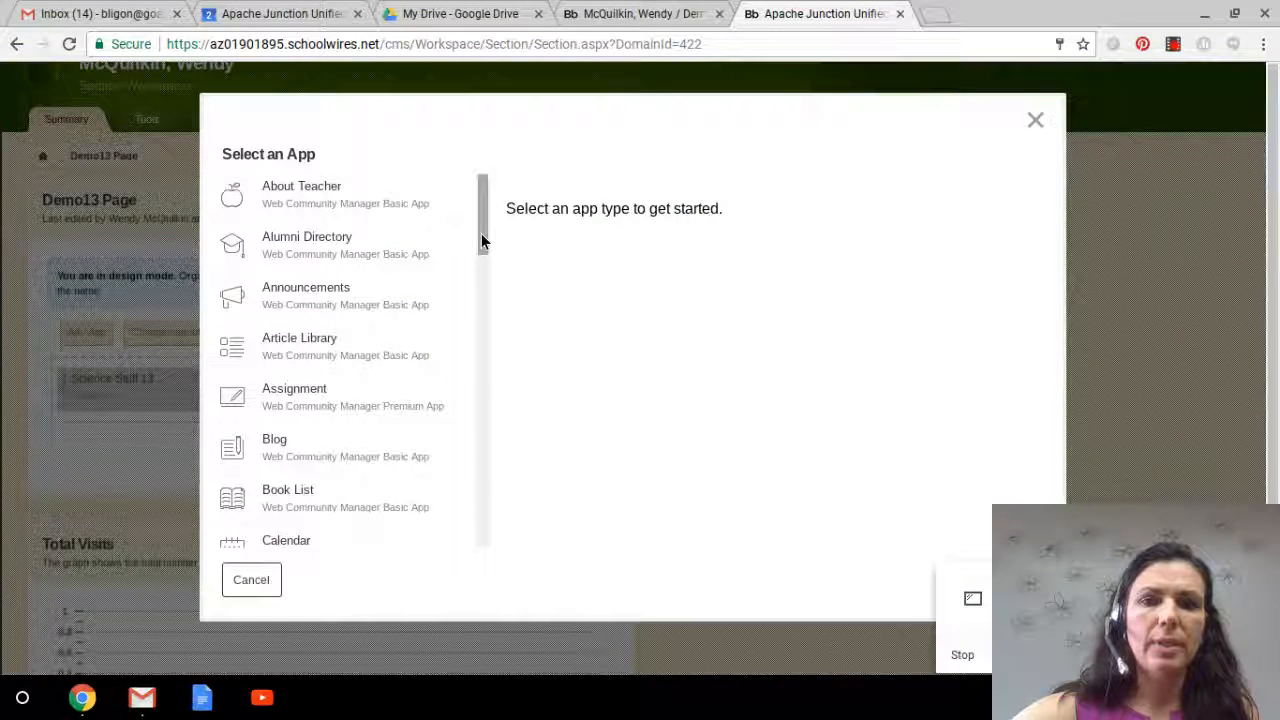
drag(481, 240, 430, 338)
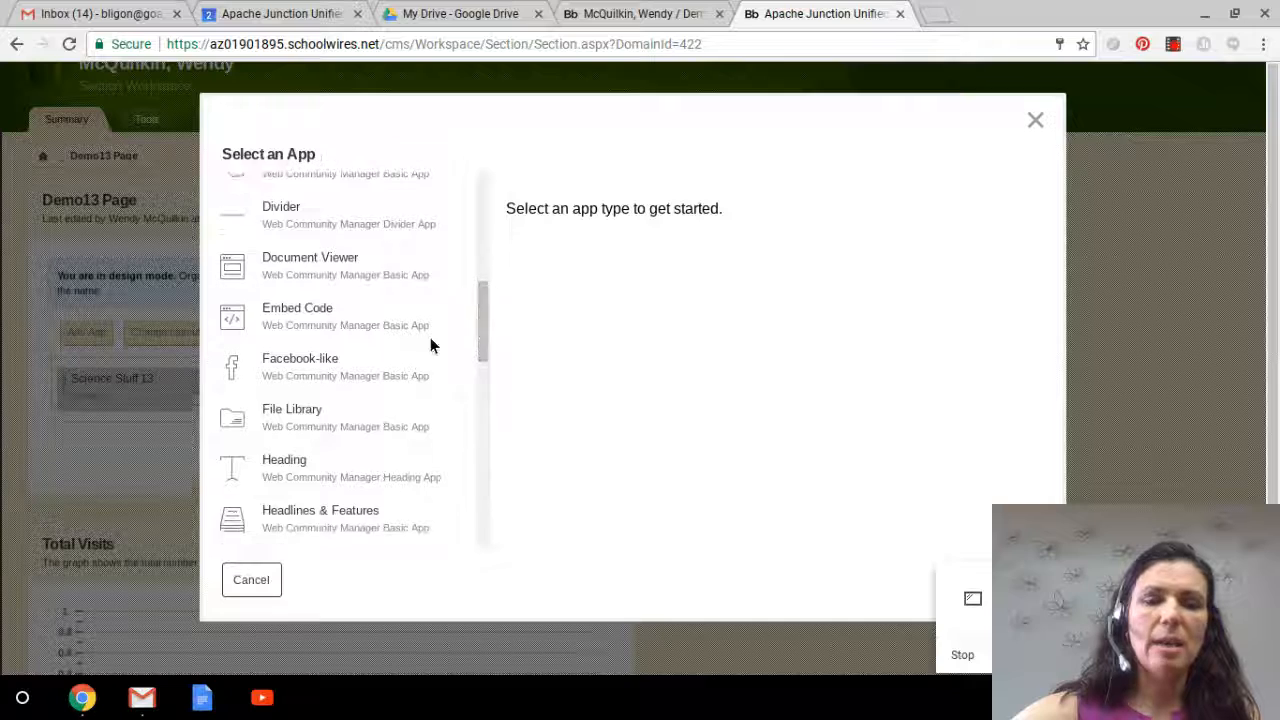
click(323, 312)
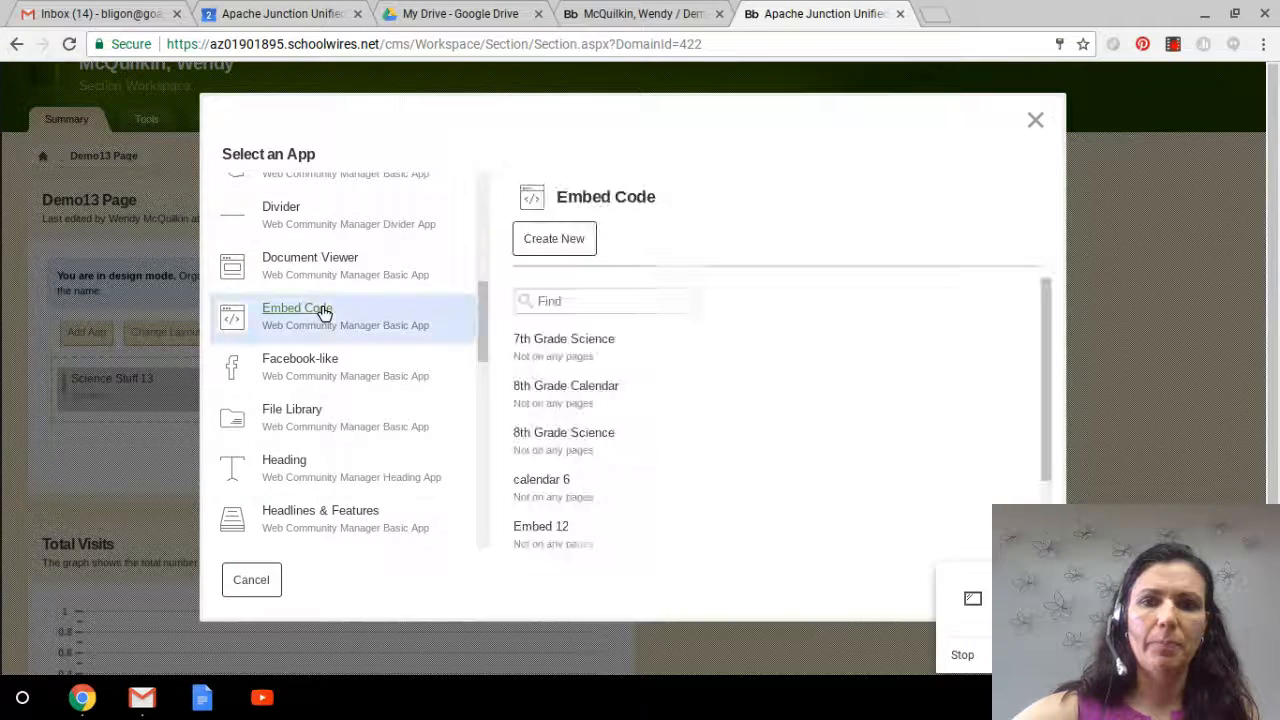
click(543, 243)
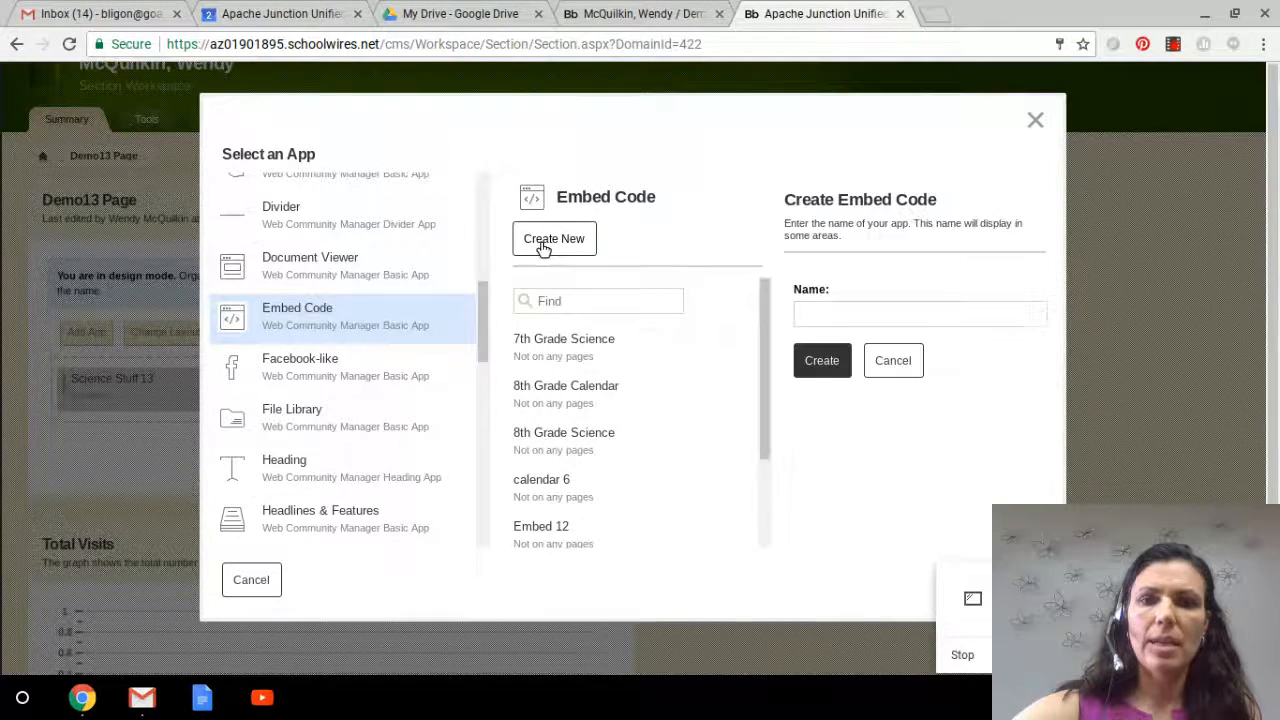
click(843, 320)
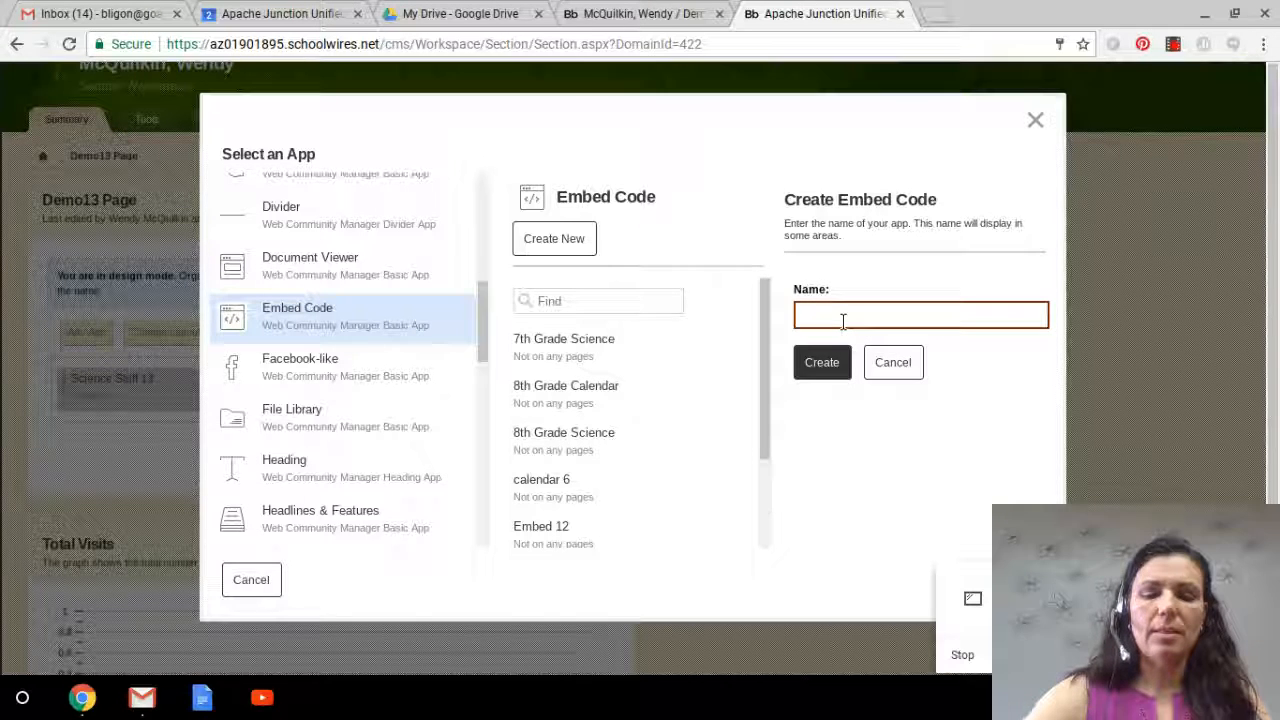
text(Calendar )
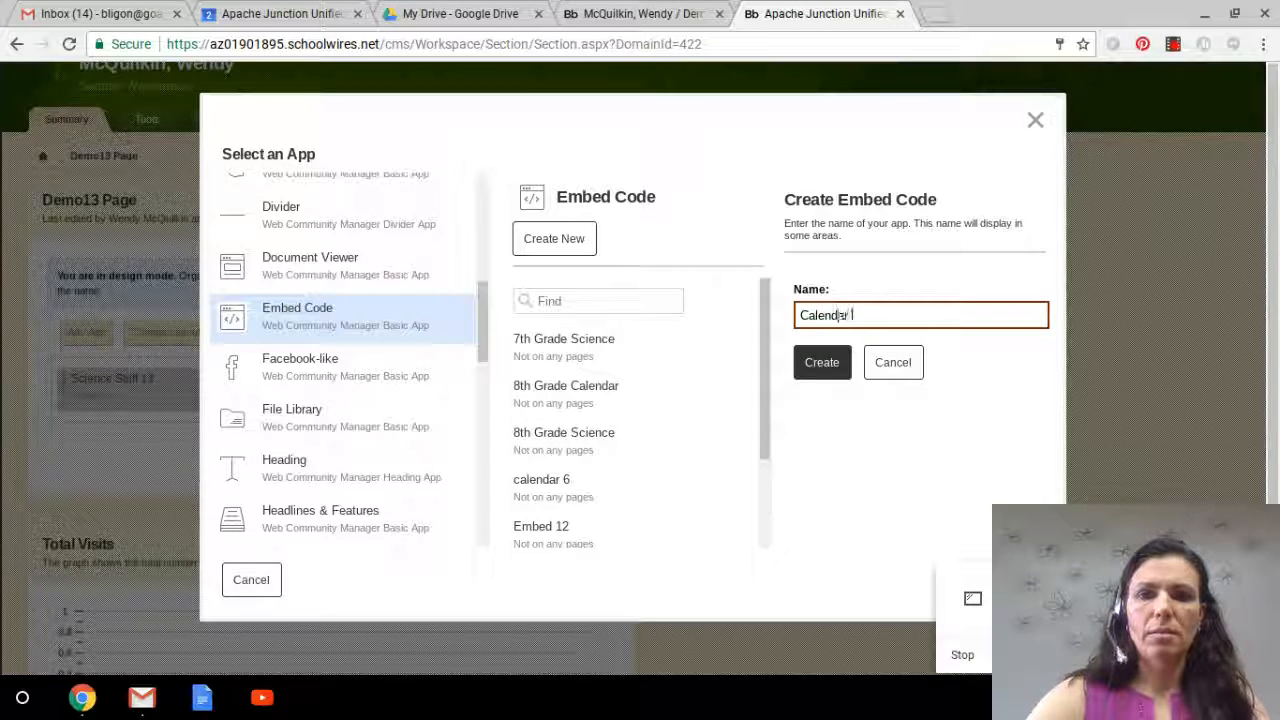
text(13)
click(826, 367)
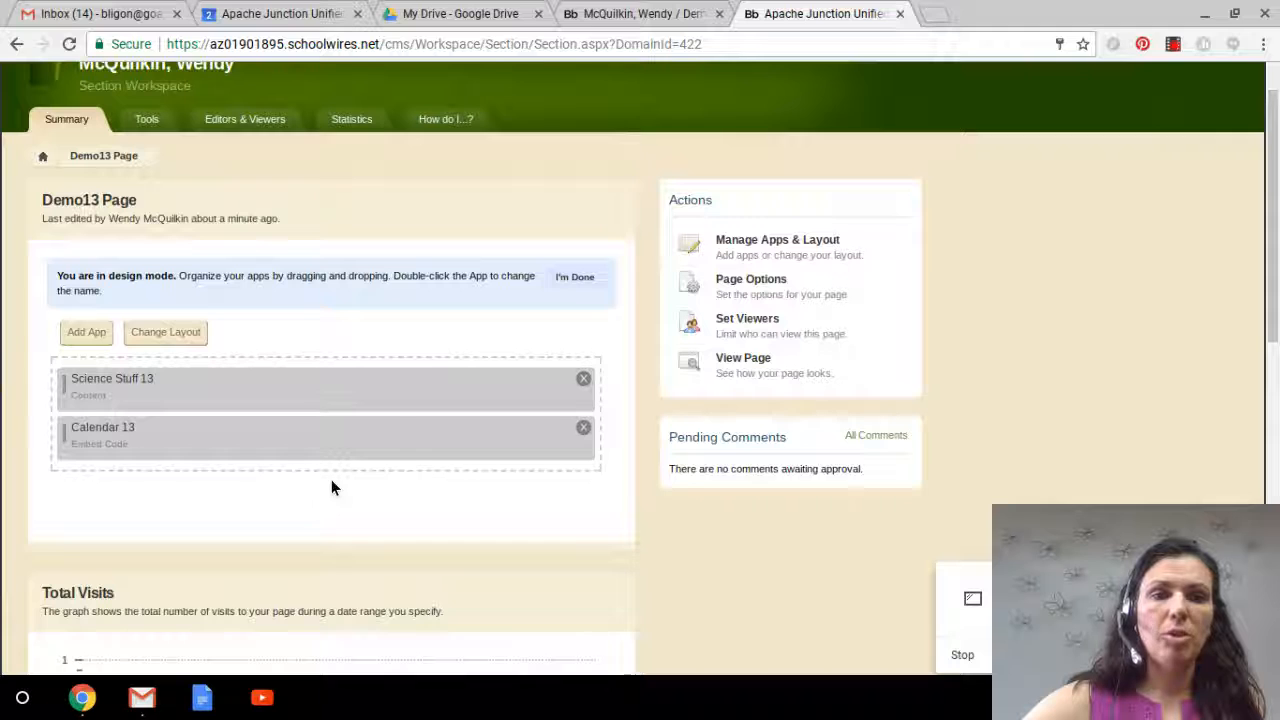
click(579, 279)
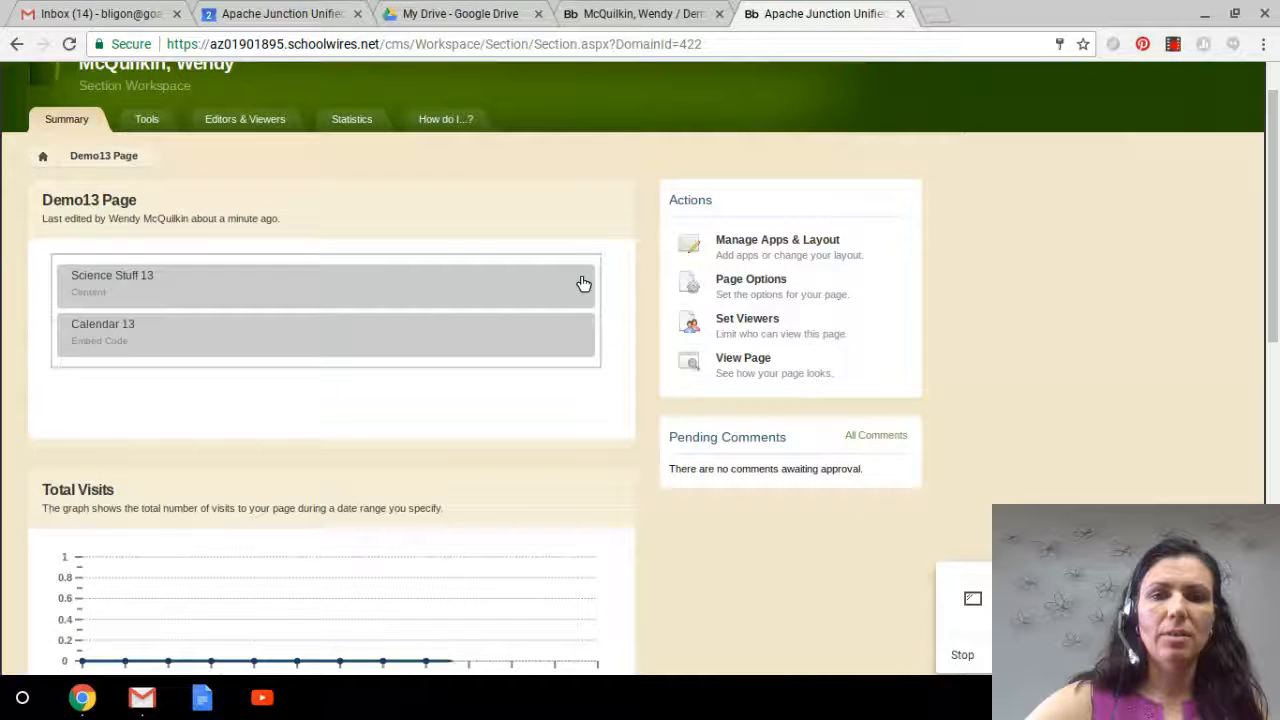
click(475, 343)
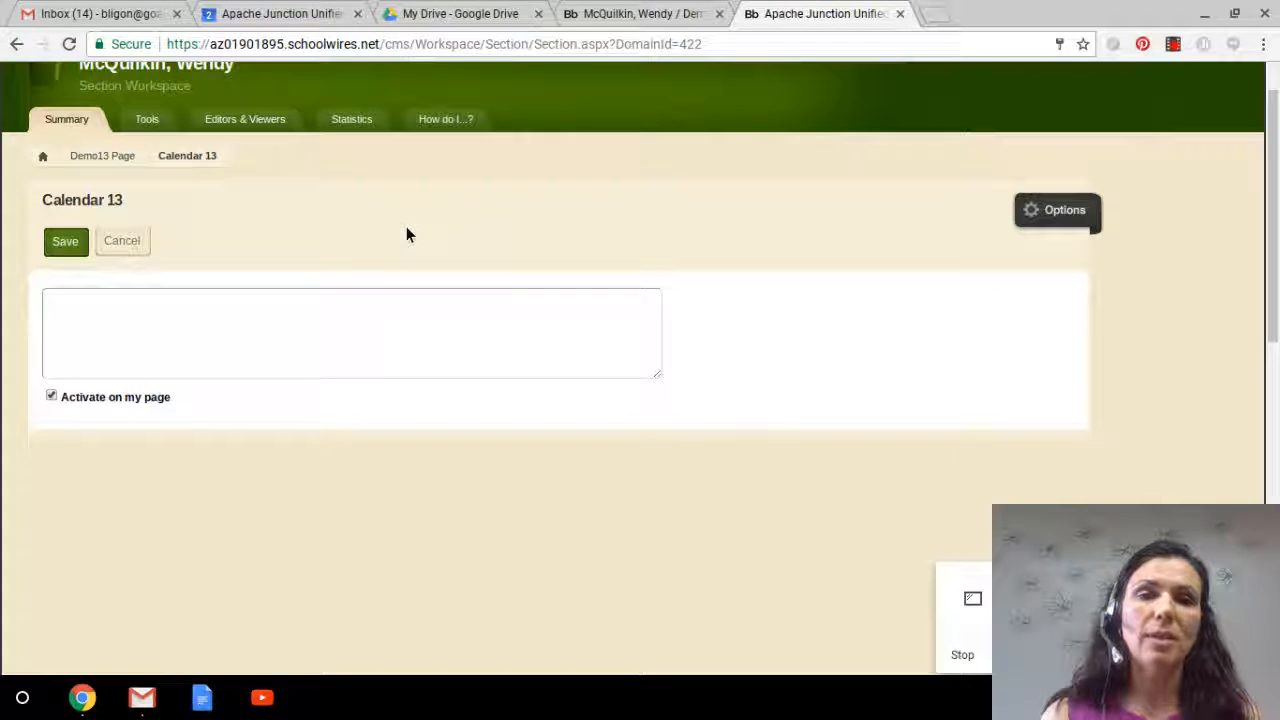
Step: In Google Calendar, share the Learning with Ligon calendar publicly and save the sharing settings
click(250, 12)
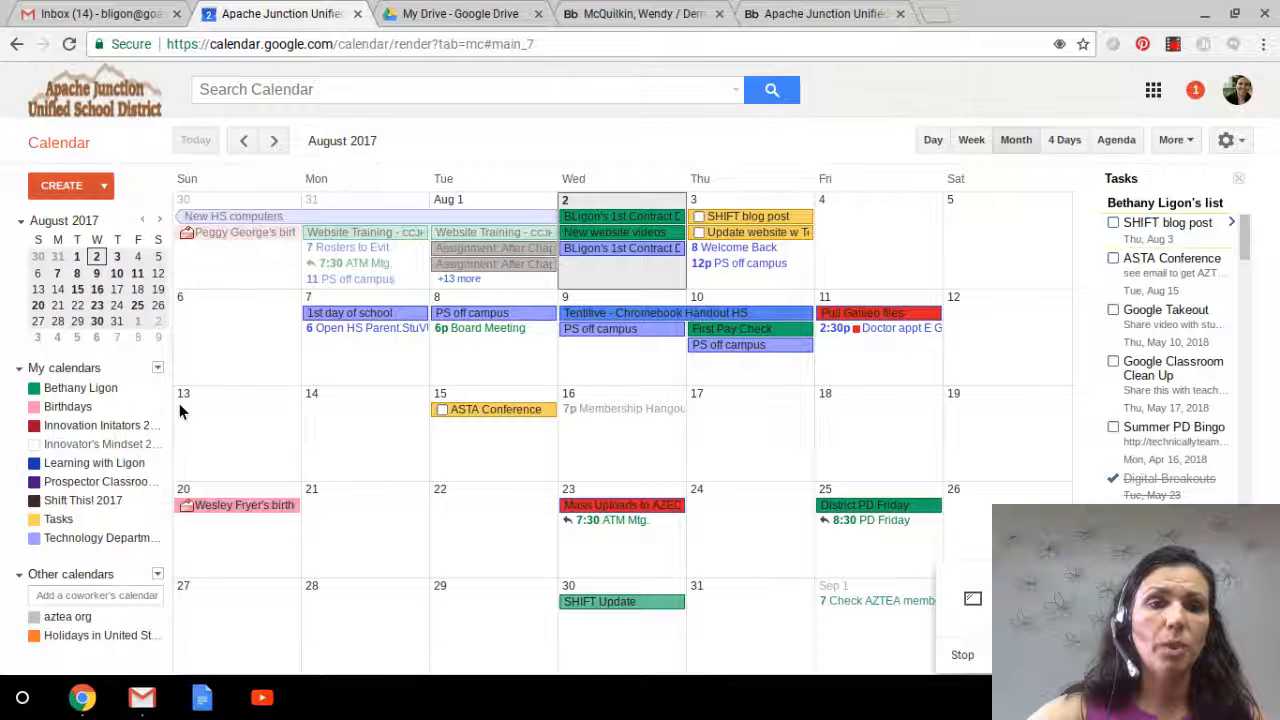
click(155, 444)
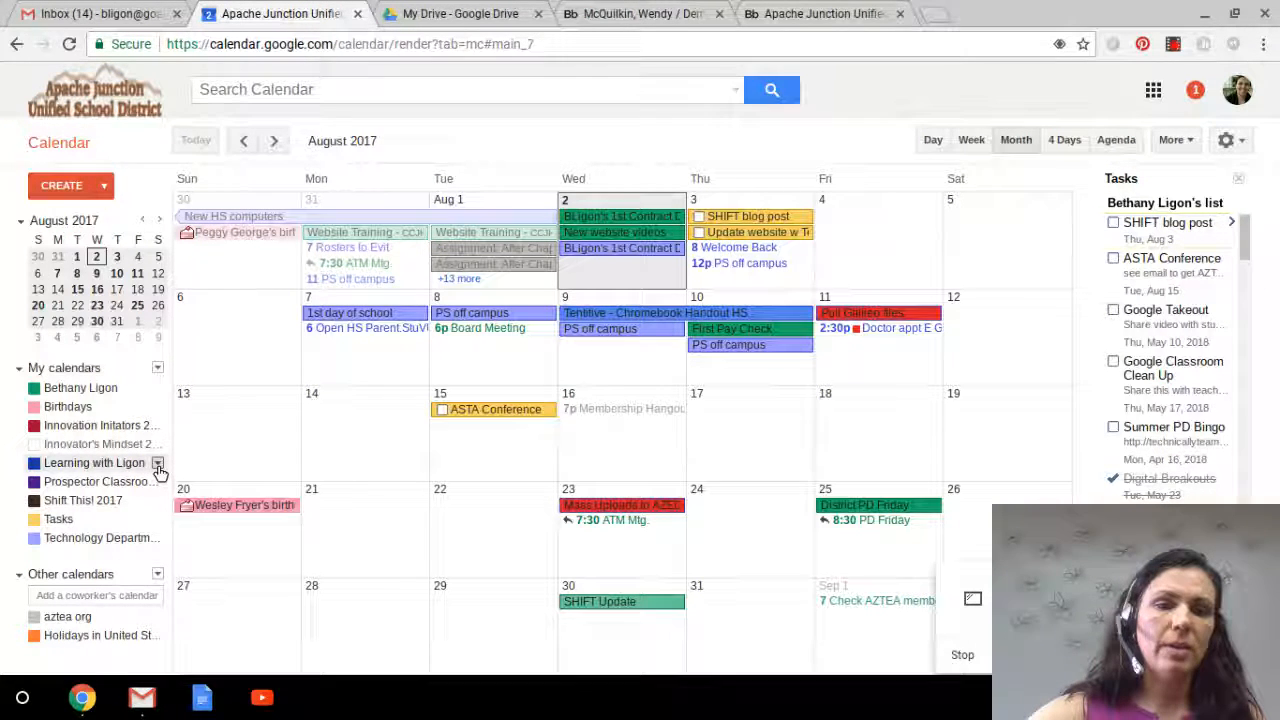
click(157, 465)
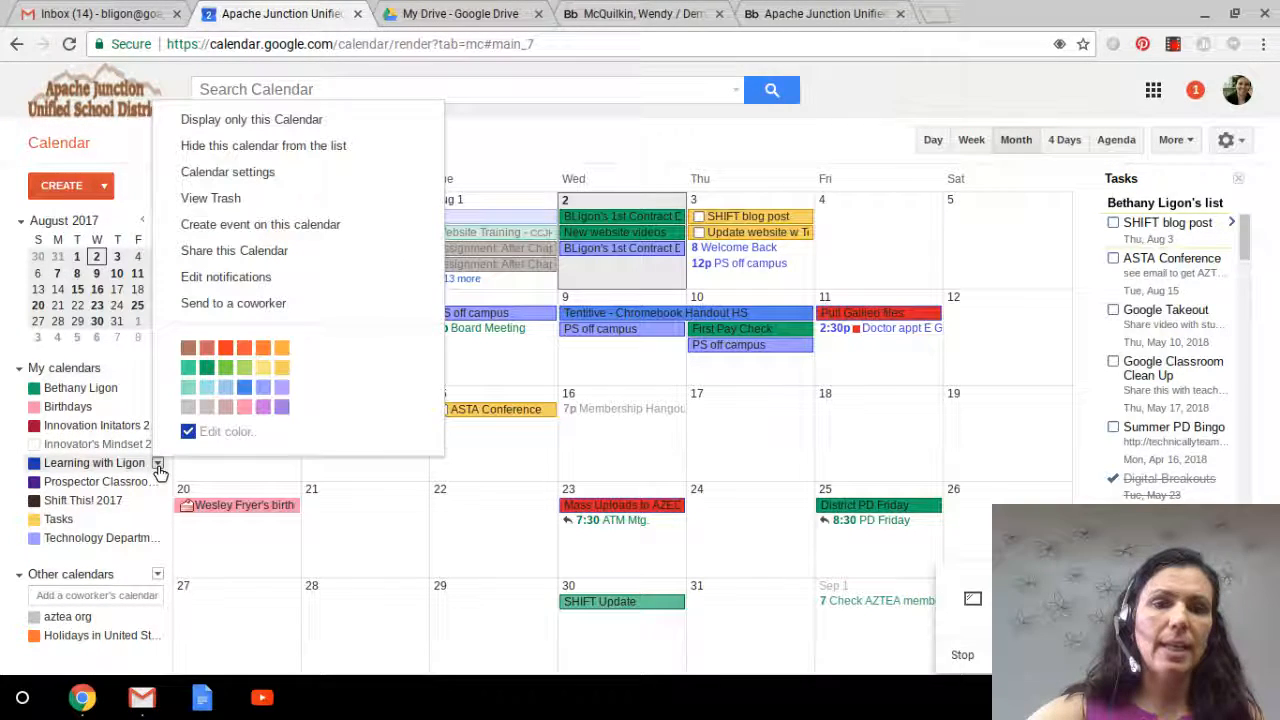
click(240, 252)
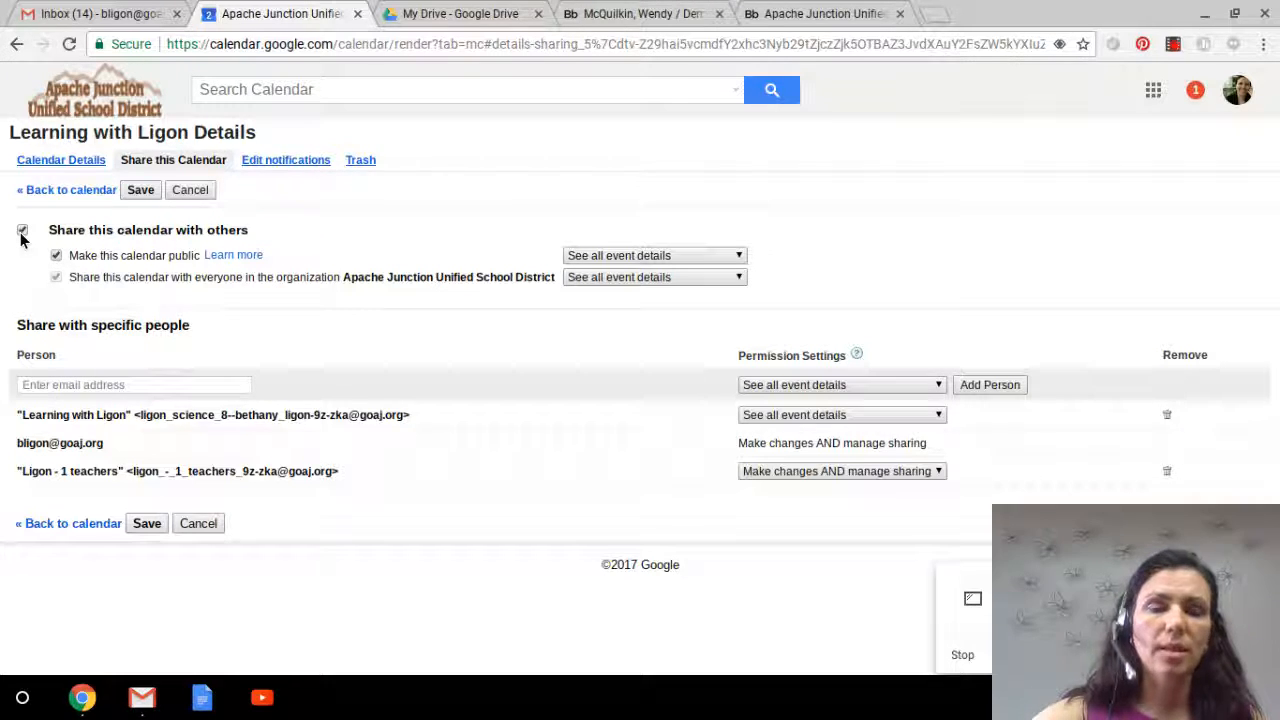
click(57, 259)
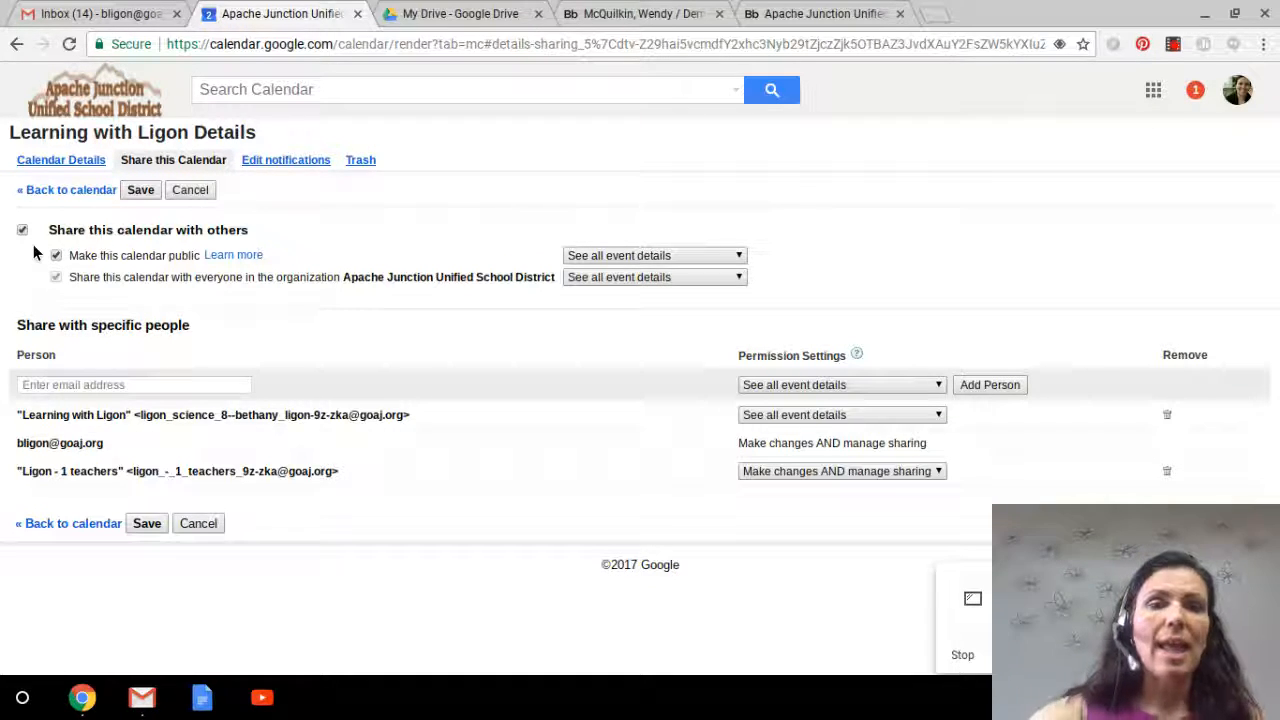
click(139, 192)
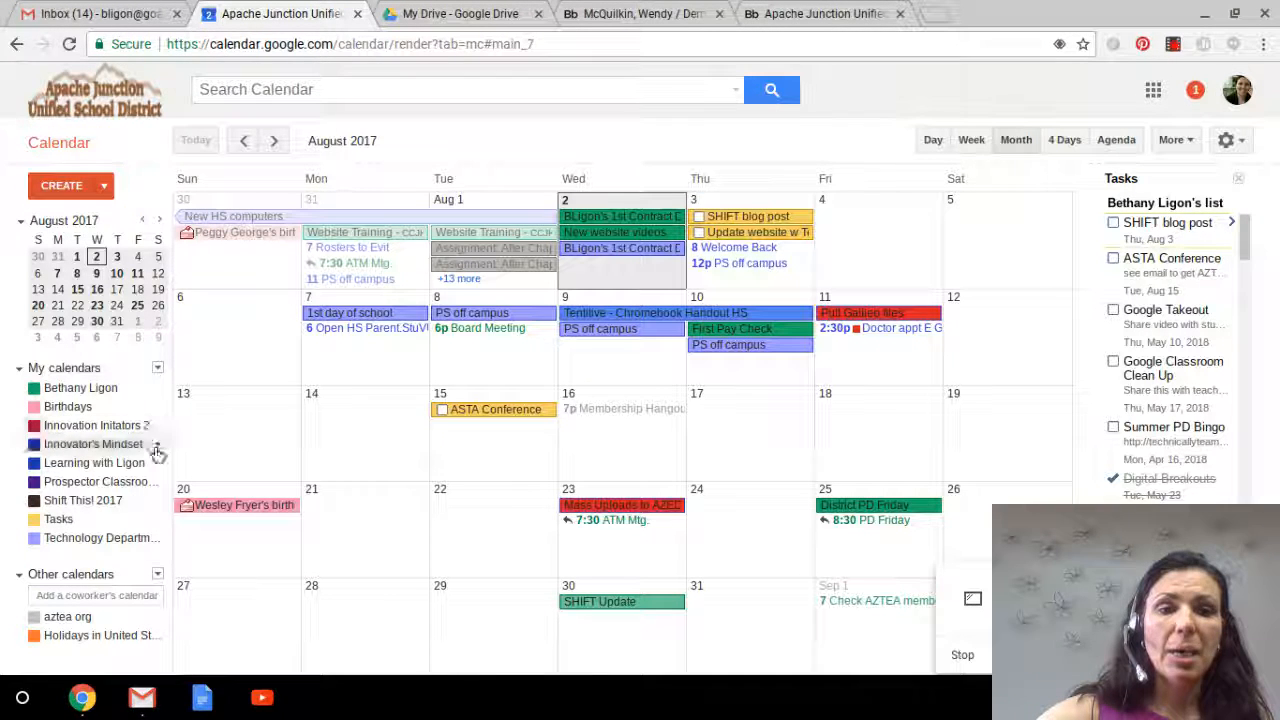
Step: Open the Learning with Ligon calendar details and copy its embed iframe code
click(155, 446)
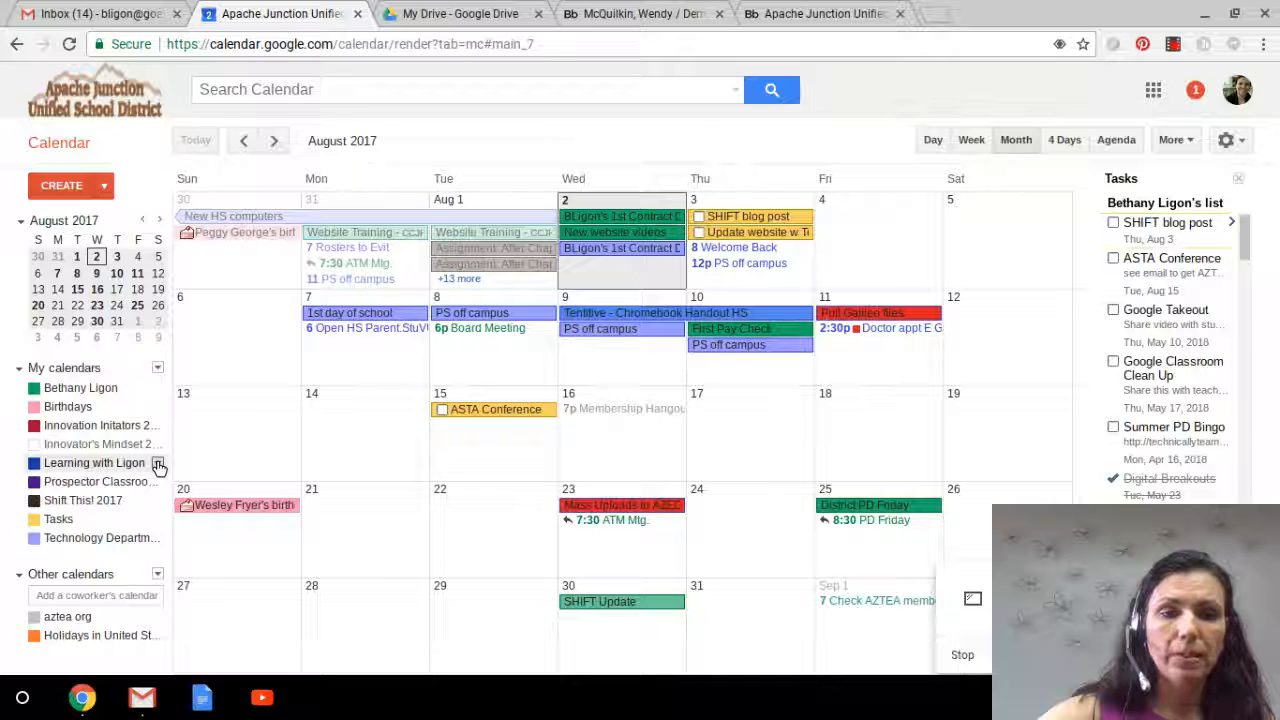
click(157, 463)
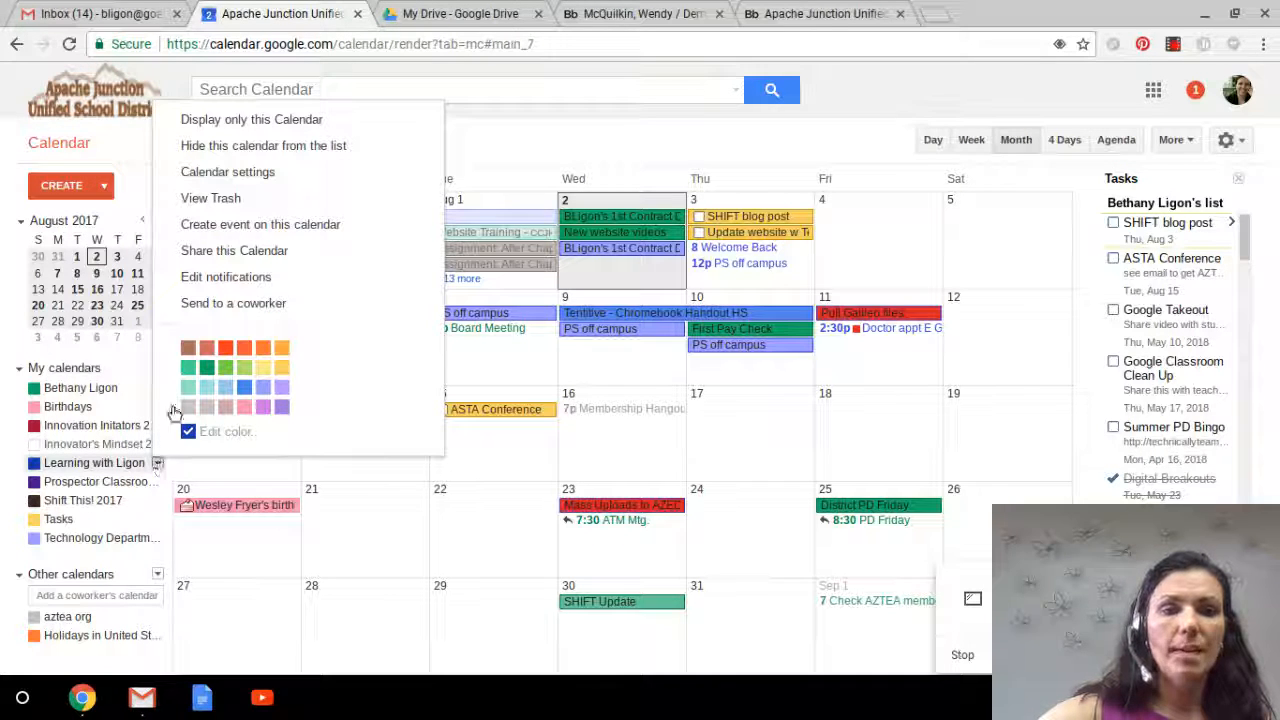
click(211, 250)
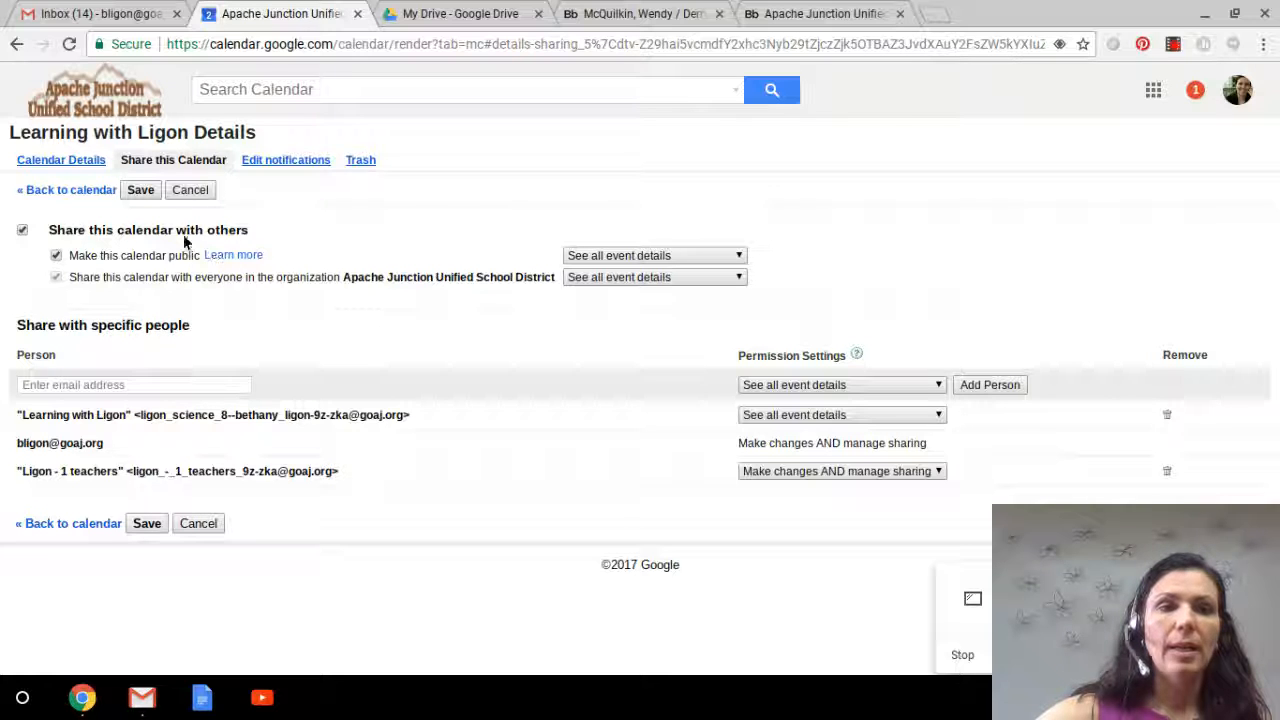
click(78, 162)
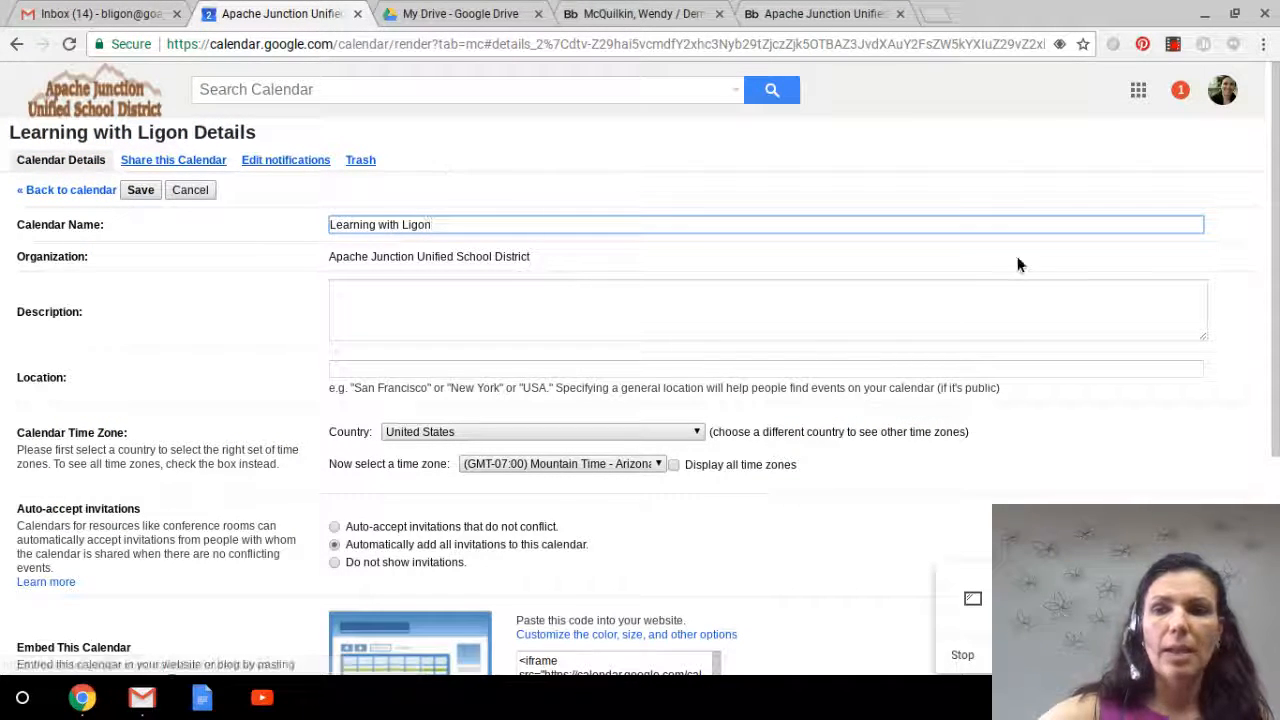
drag(1276, 207, 1260, 374)
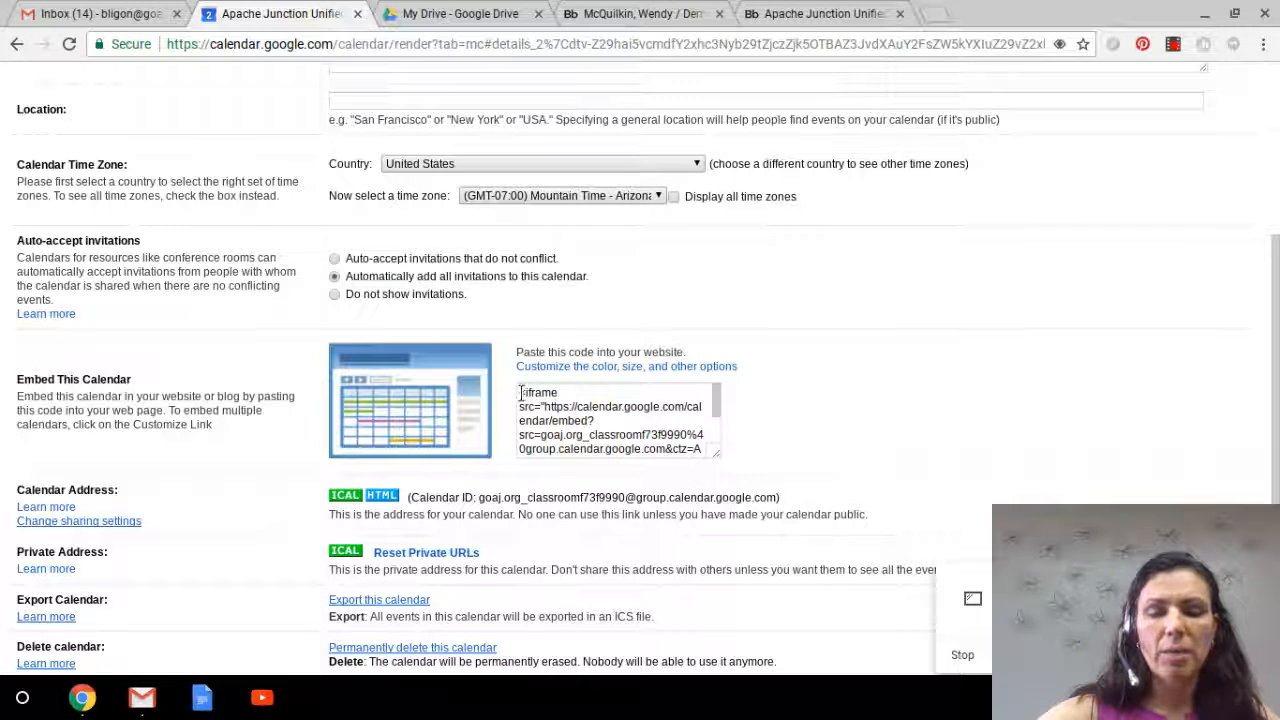
drag(521, 392, 703, 456)
key(ctrl+c)
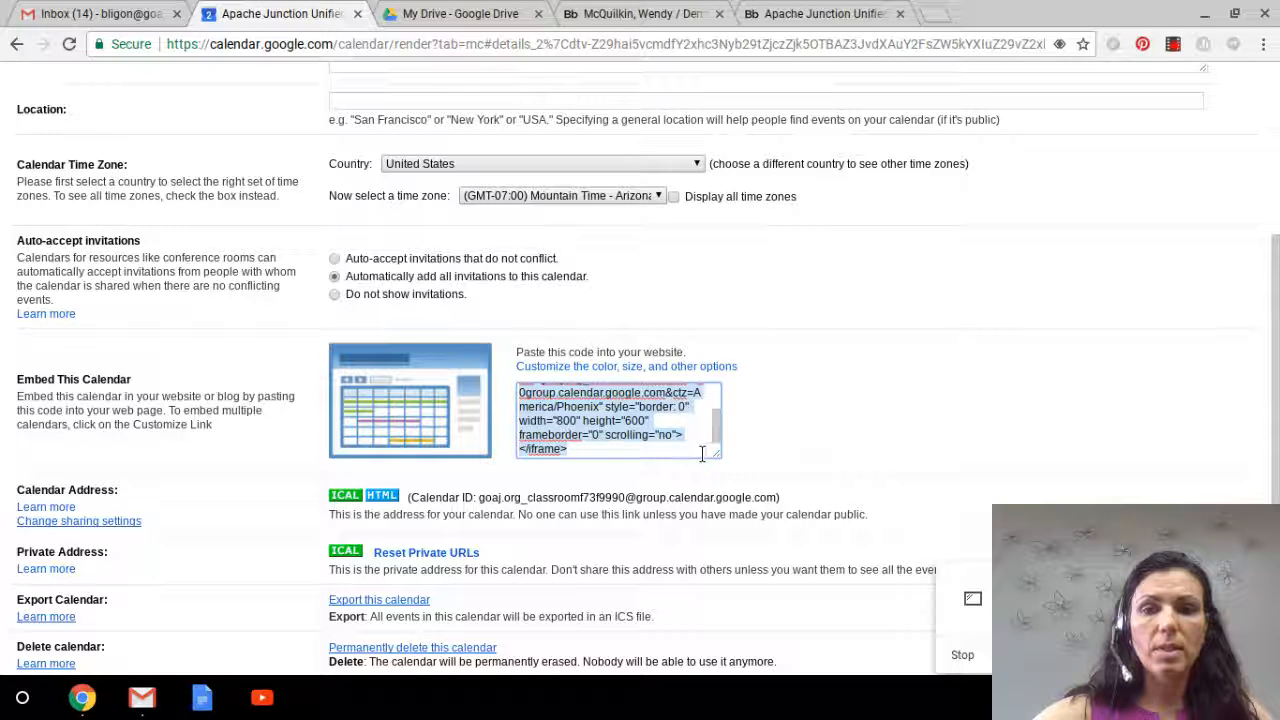
Step: Paste the embed code into the Calendar 13 app's code box
click(767, 16)
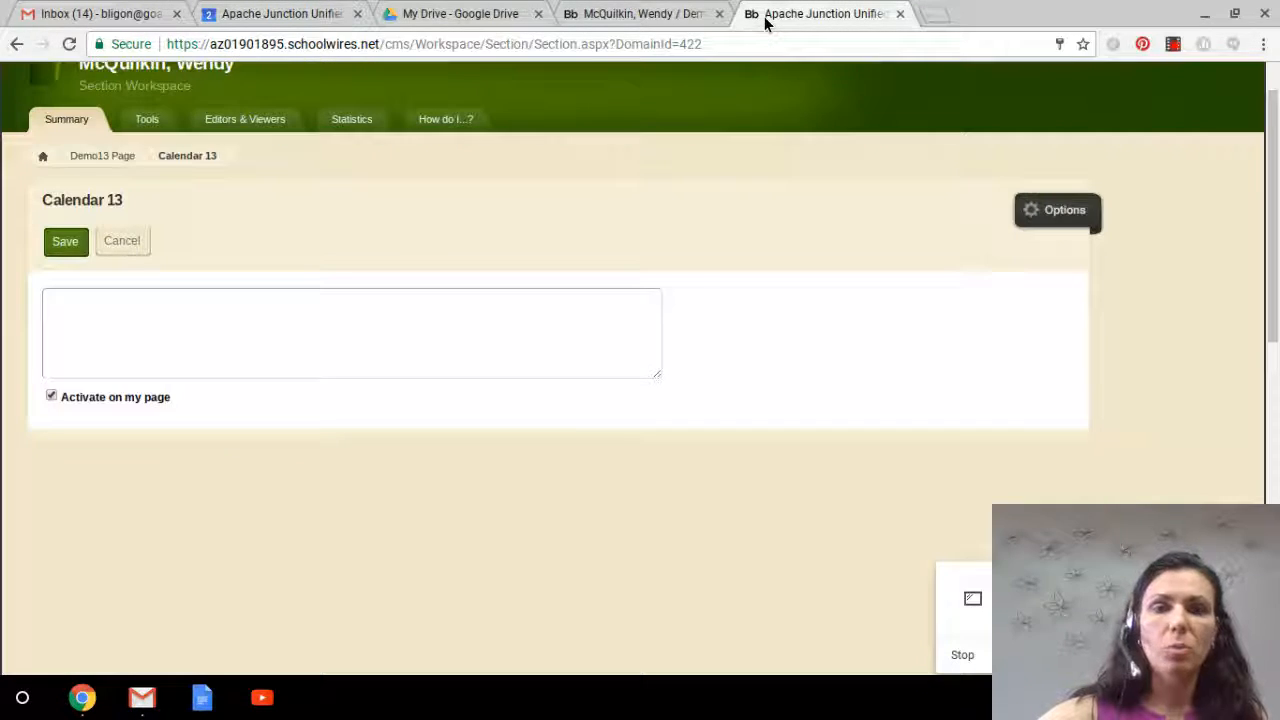
click(521, 317)
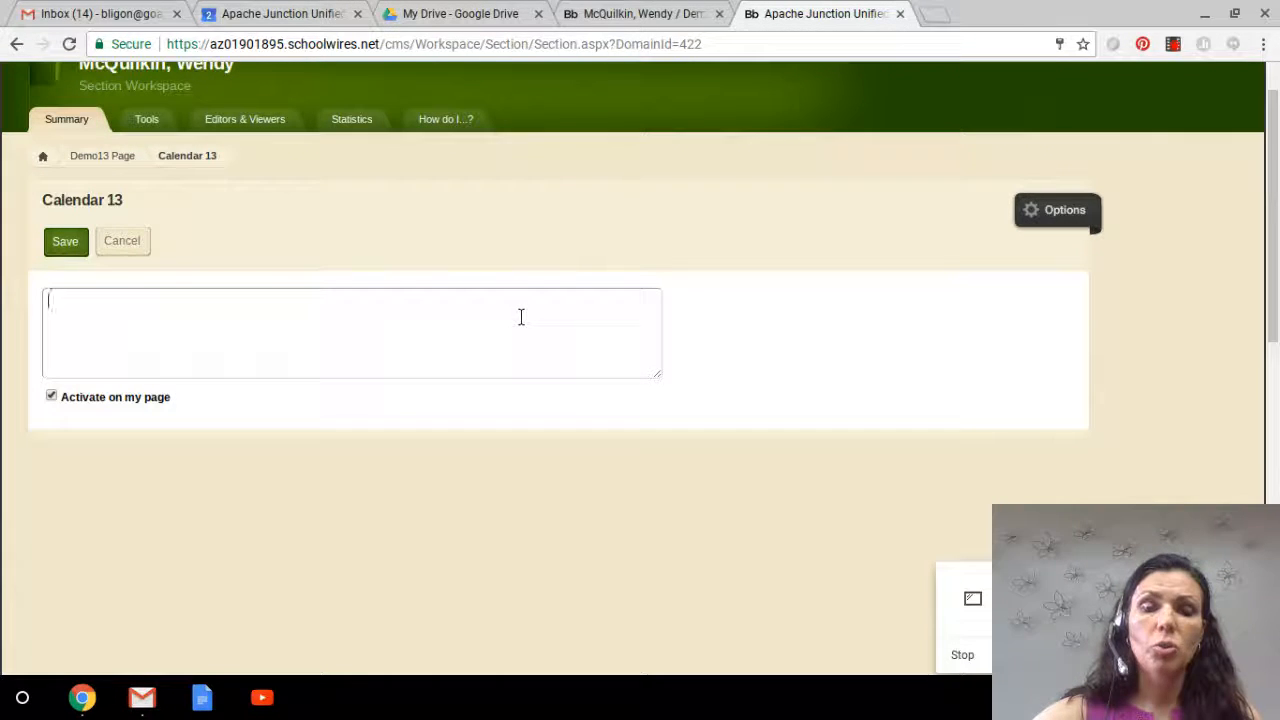
key(ctrl+v)
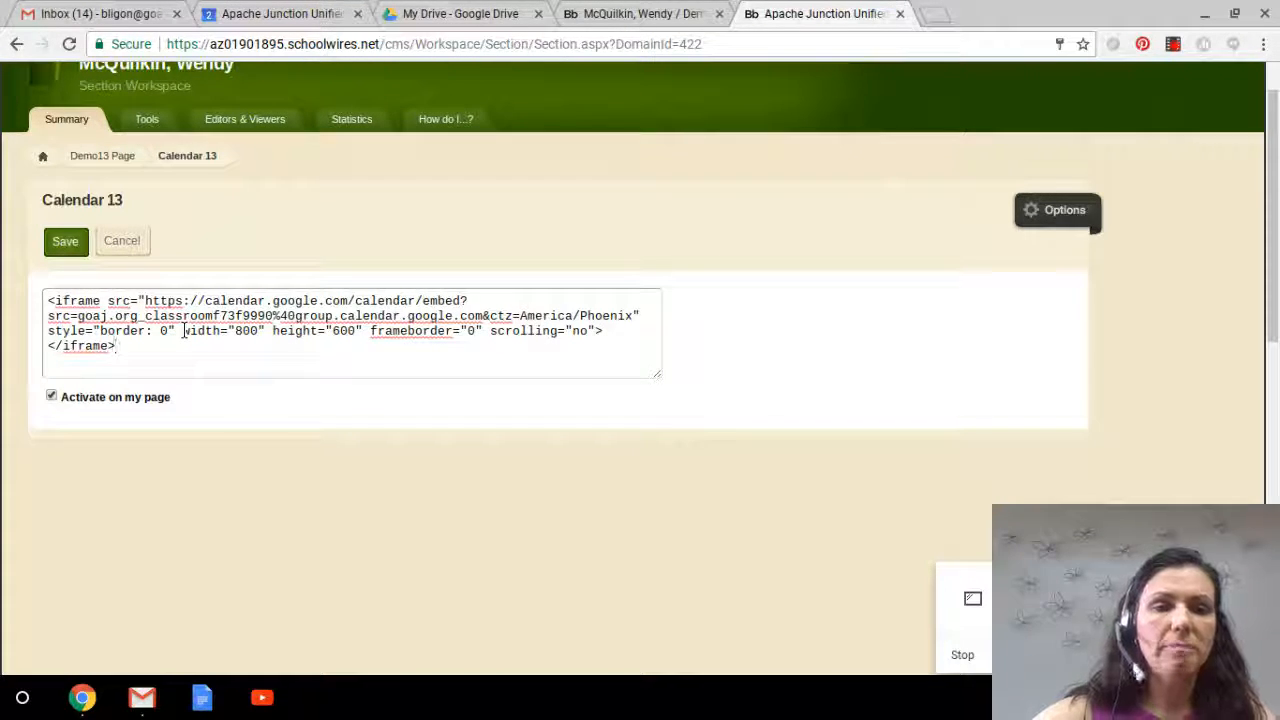
Step: Set the iframe width to 600 and height to 400, then save the app
scroll(183, 331, down, 1)
drag(183, 325, 364, 318)
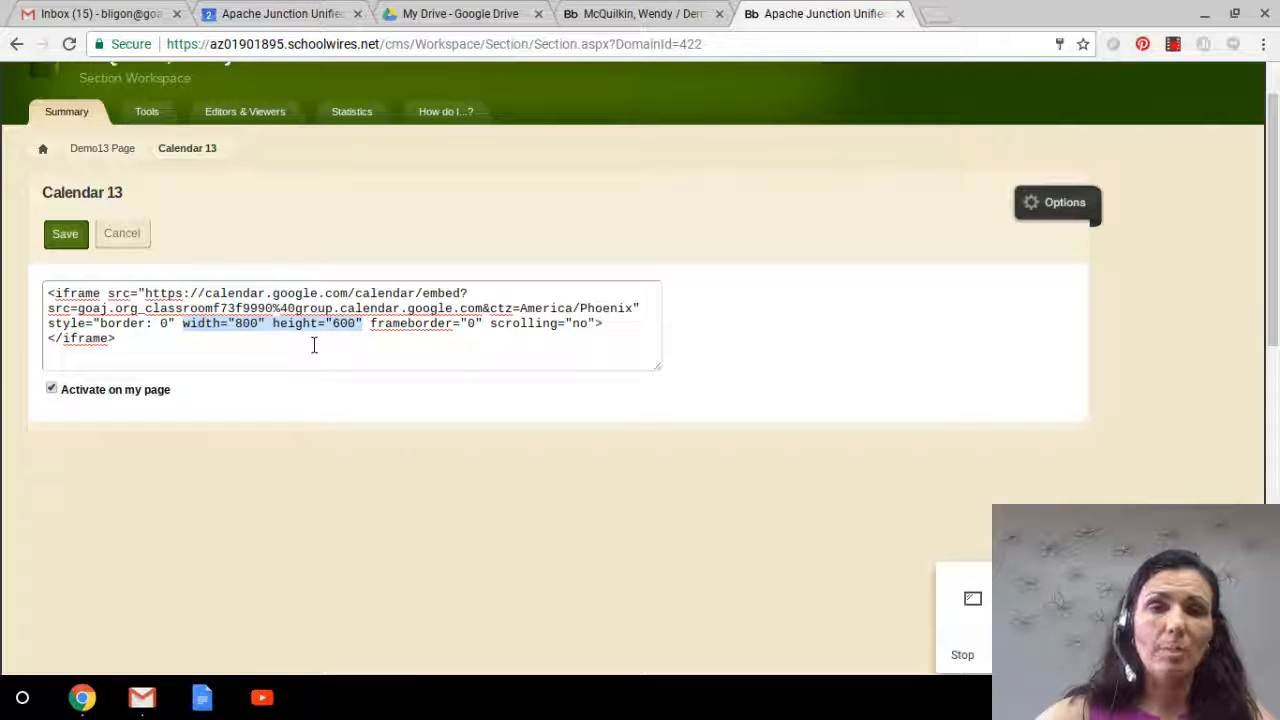
click(240, 328)
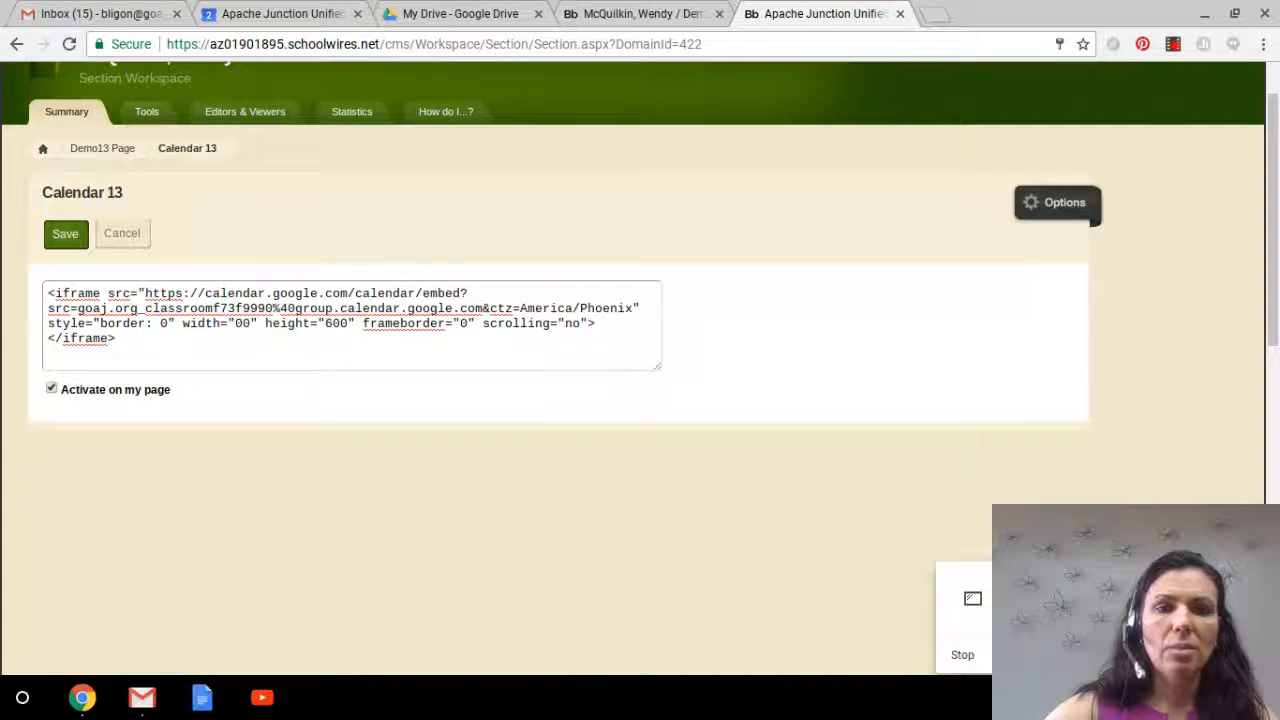
key(BackSpace)
text(6)
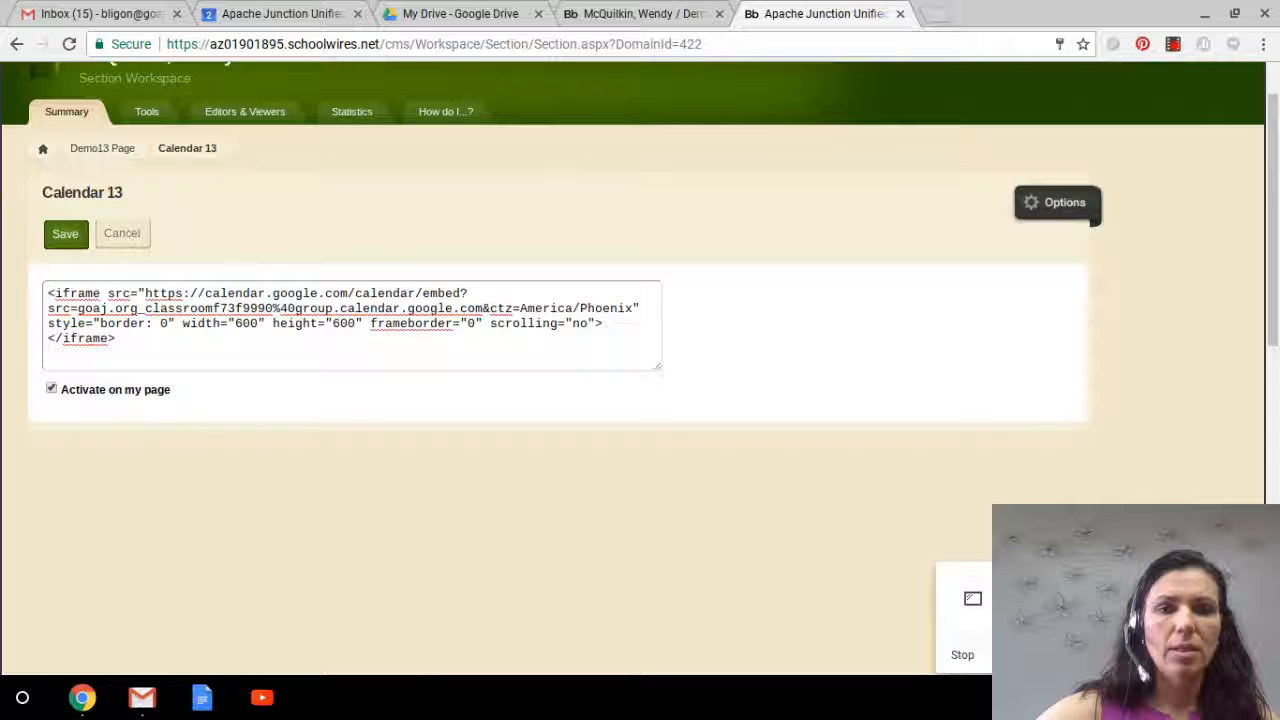
click(339, 322)
key(BackSpace)
text(4)
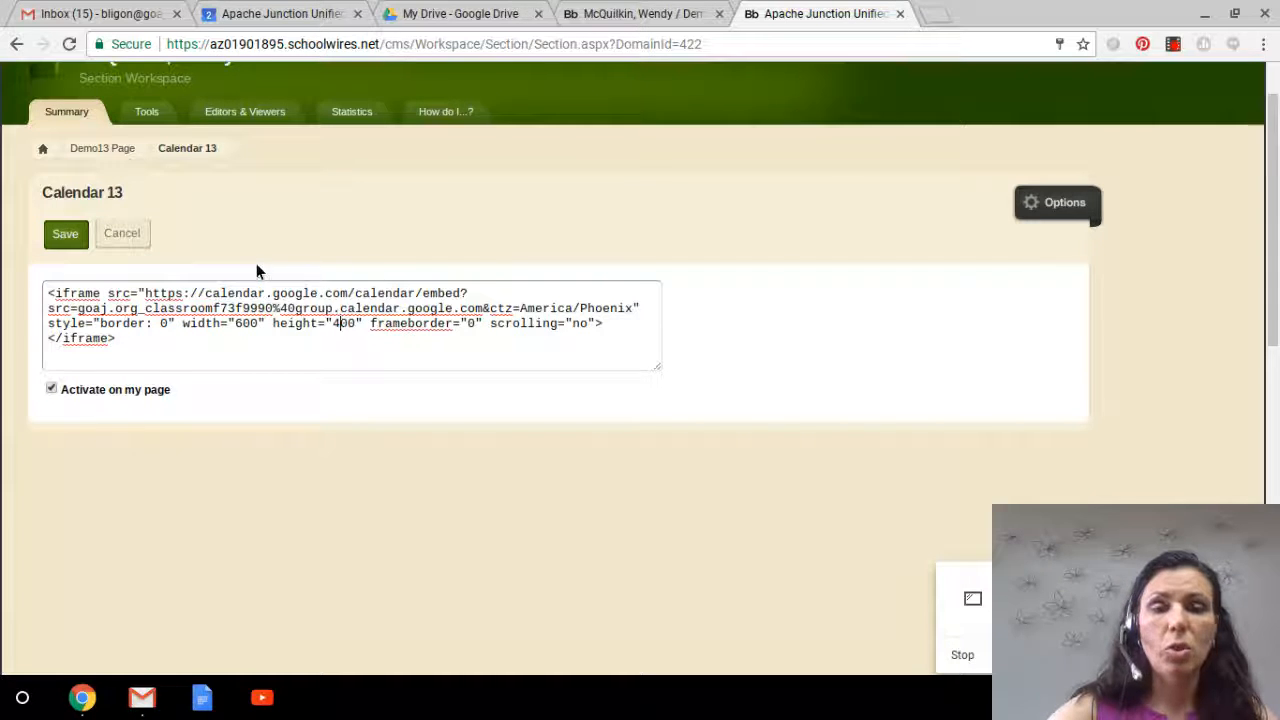
click(58, 237)
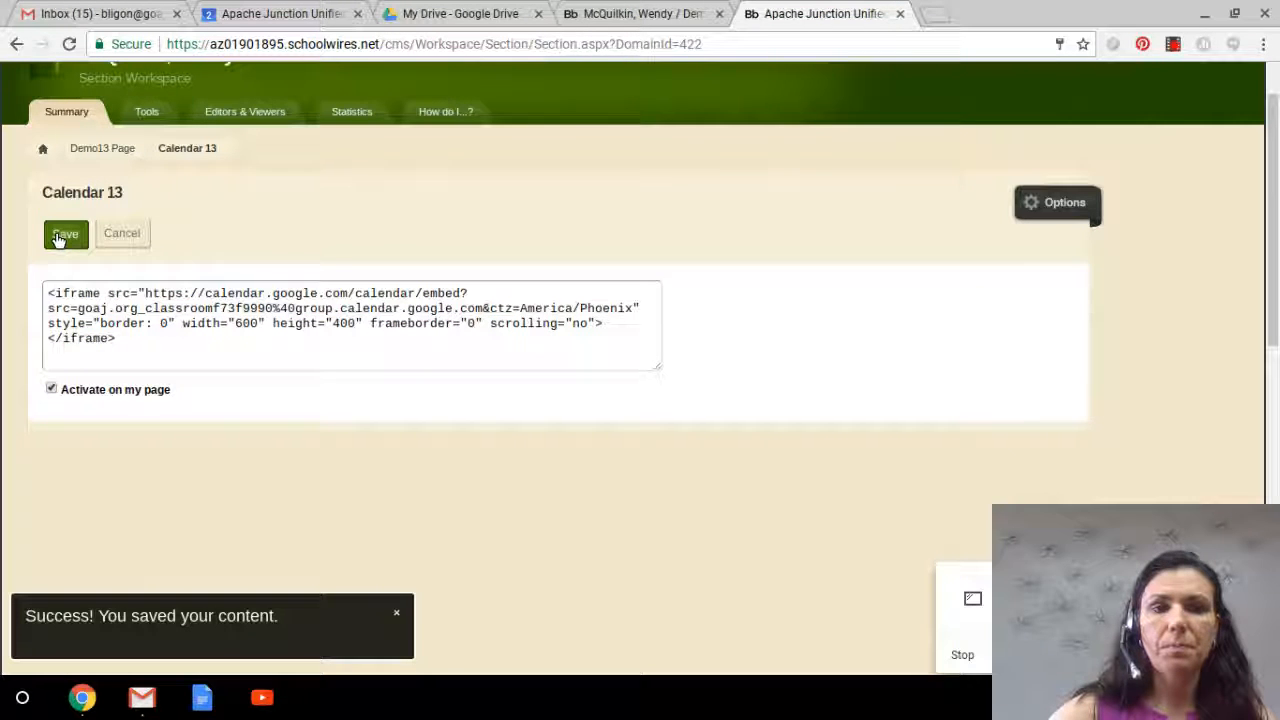
Step: Return to the Demo13 page and preview it to check the embedded calendar
click(98, 149)
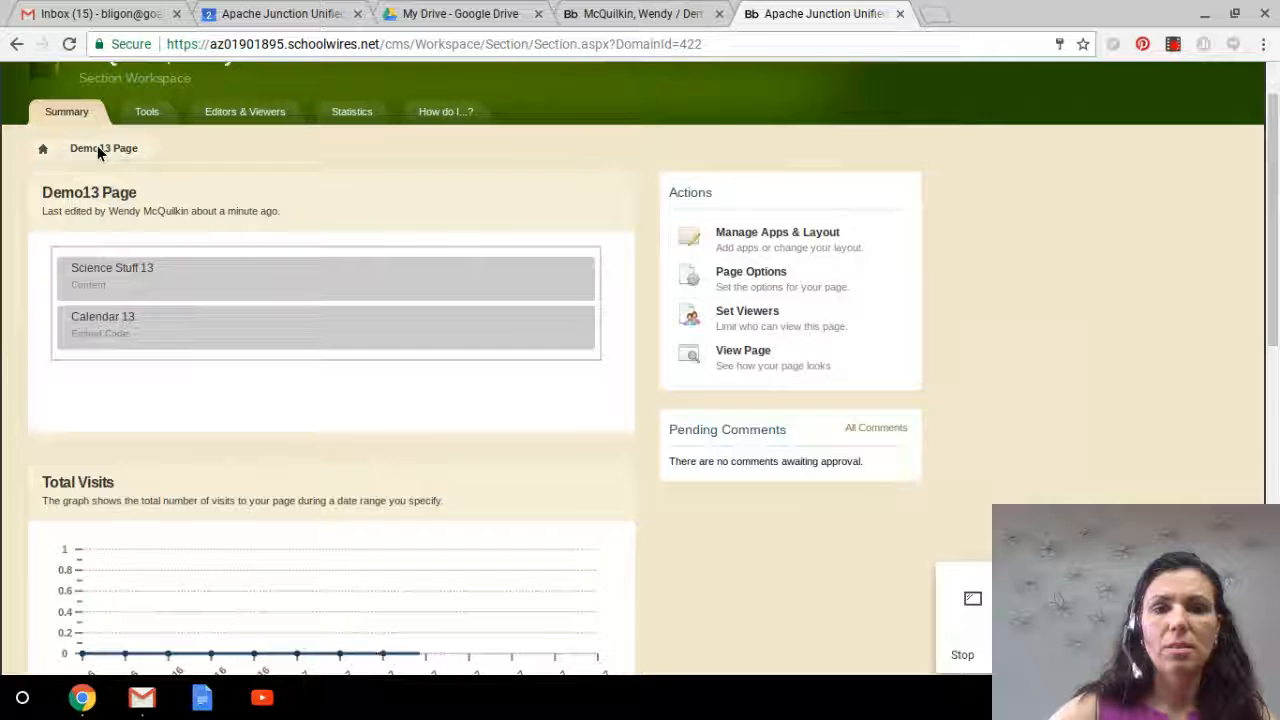
click(752, 355)
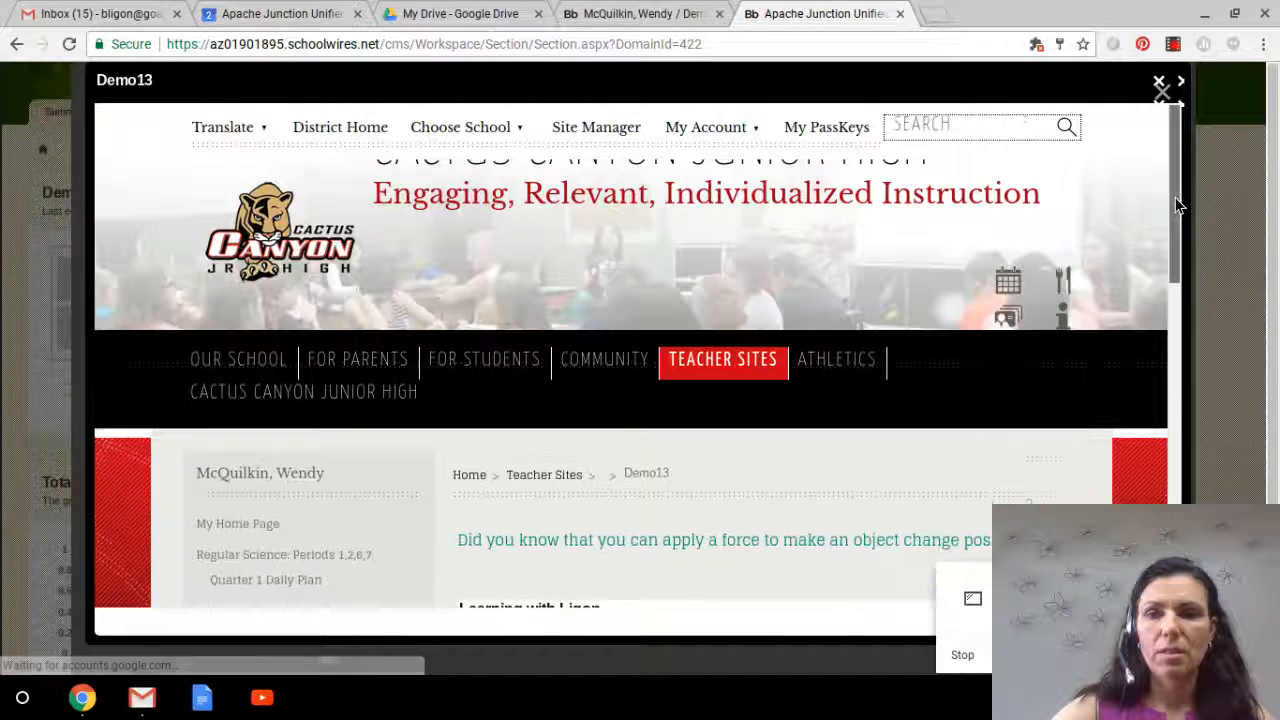
drag(1176, 201, 1164, 352)
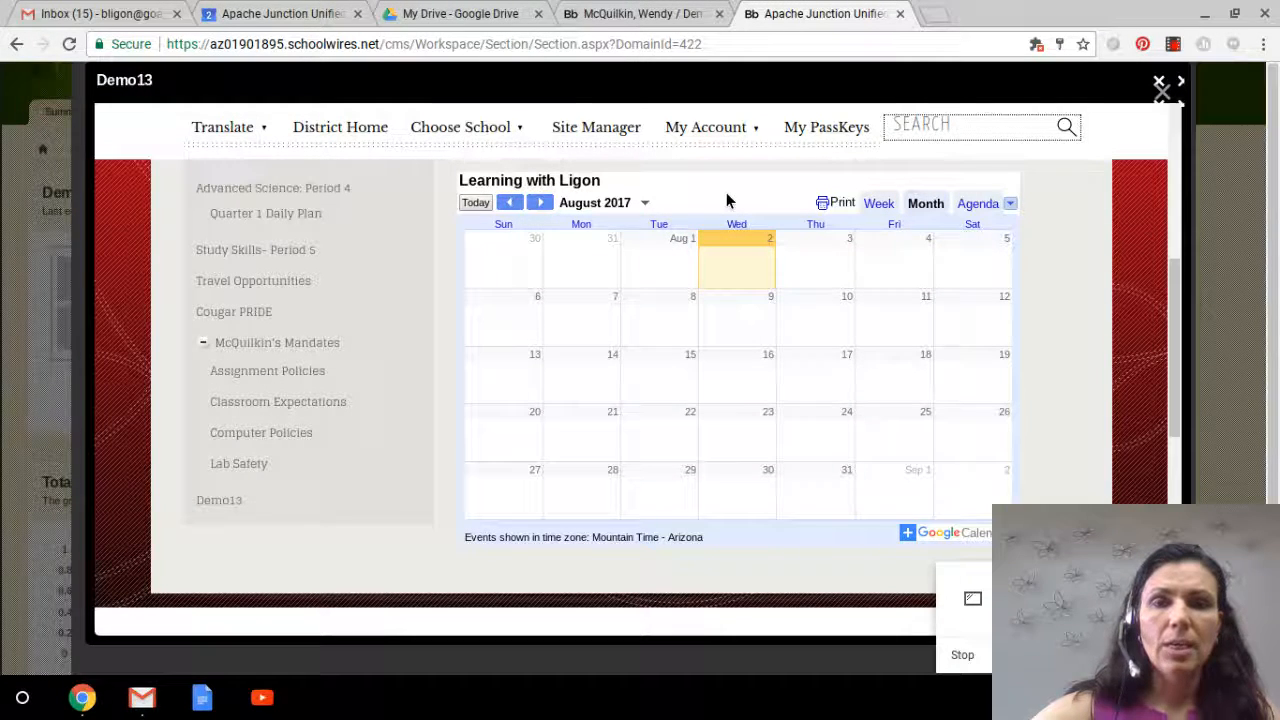
Step: Open the Learning with Ligon class in Google Classroom from the Drive app launcher
click(460, 14)
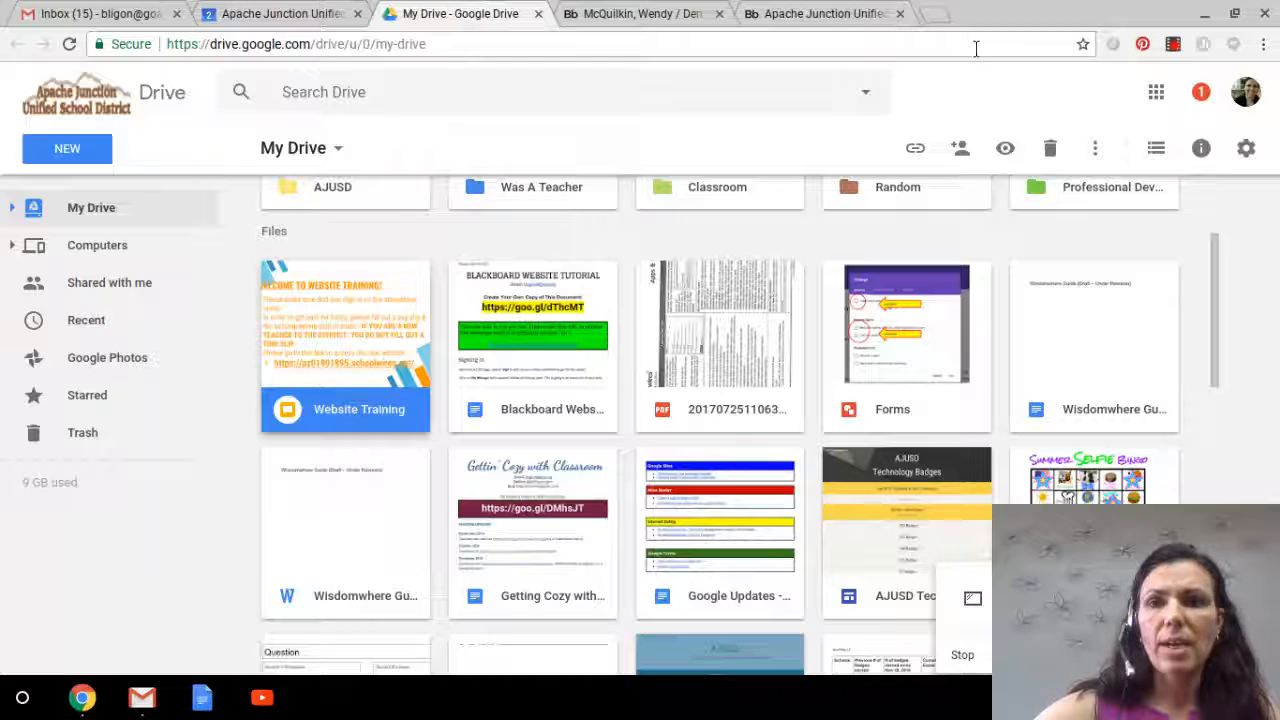
click(1156, 92)
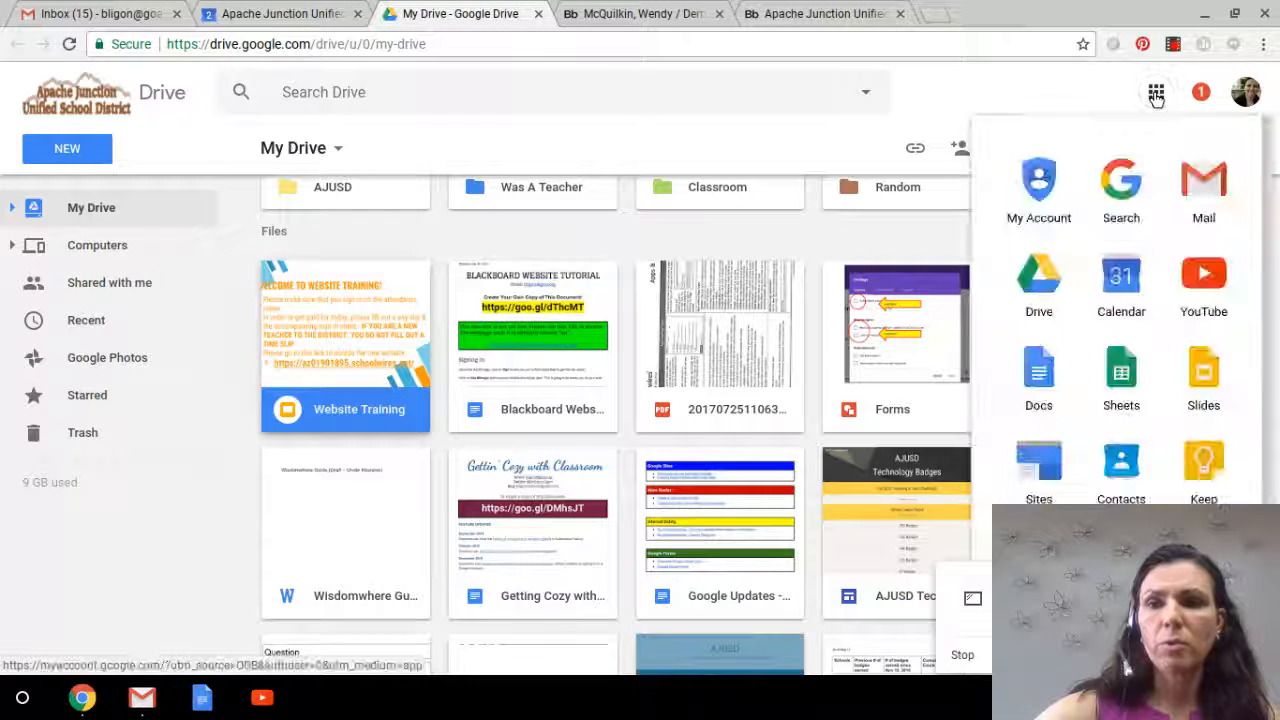
click(1039, 555)
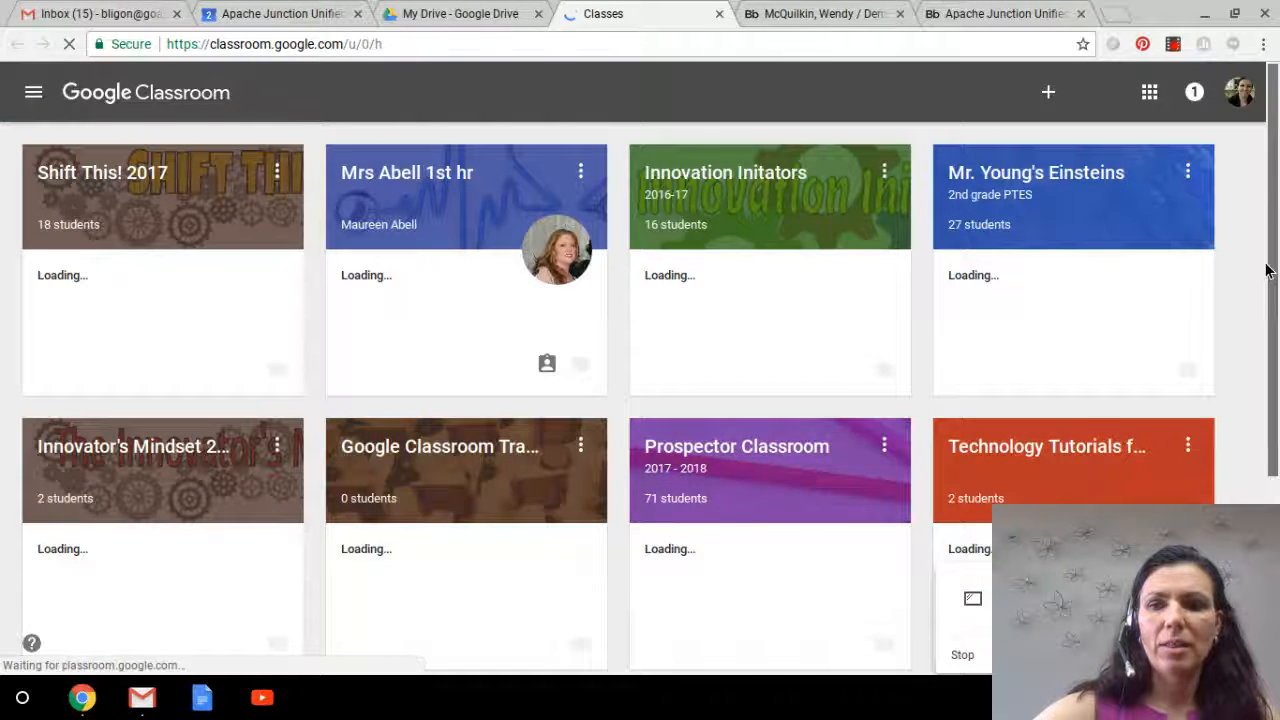
scroll(1266, 270, down, 2)
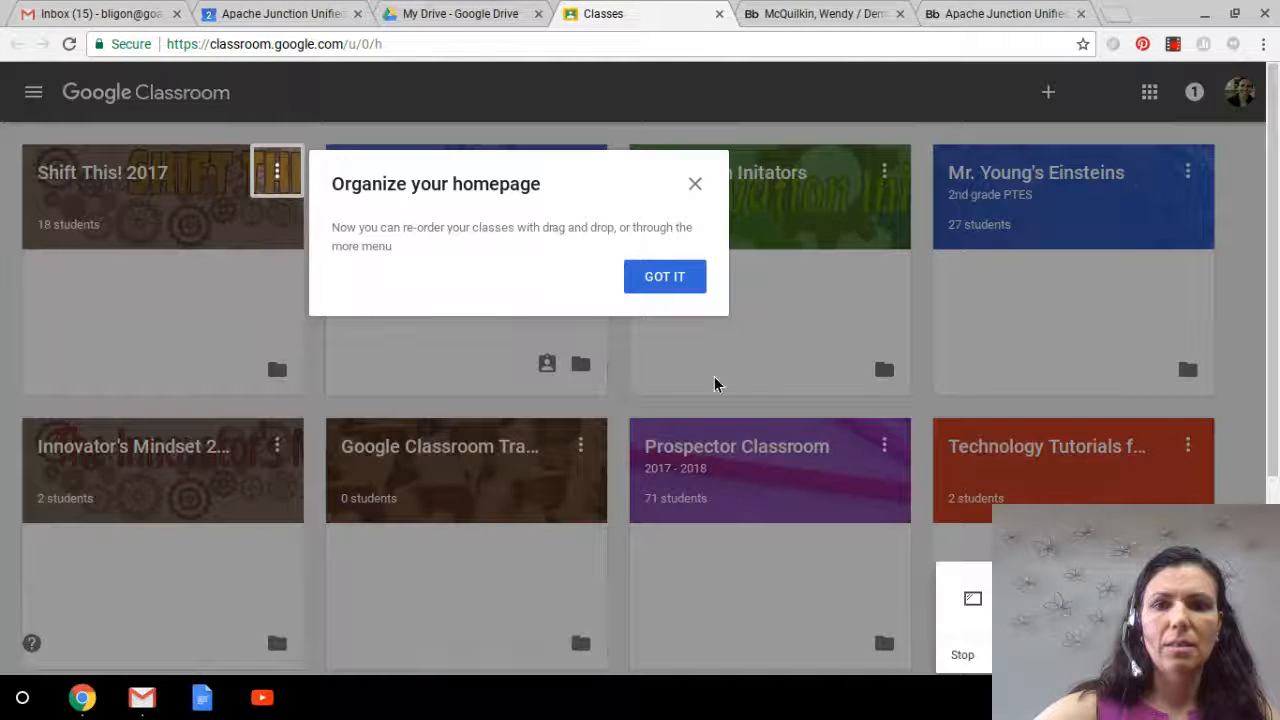
click(677, 277)
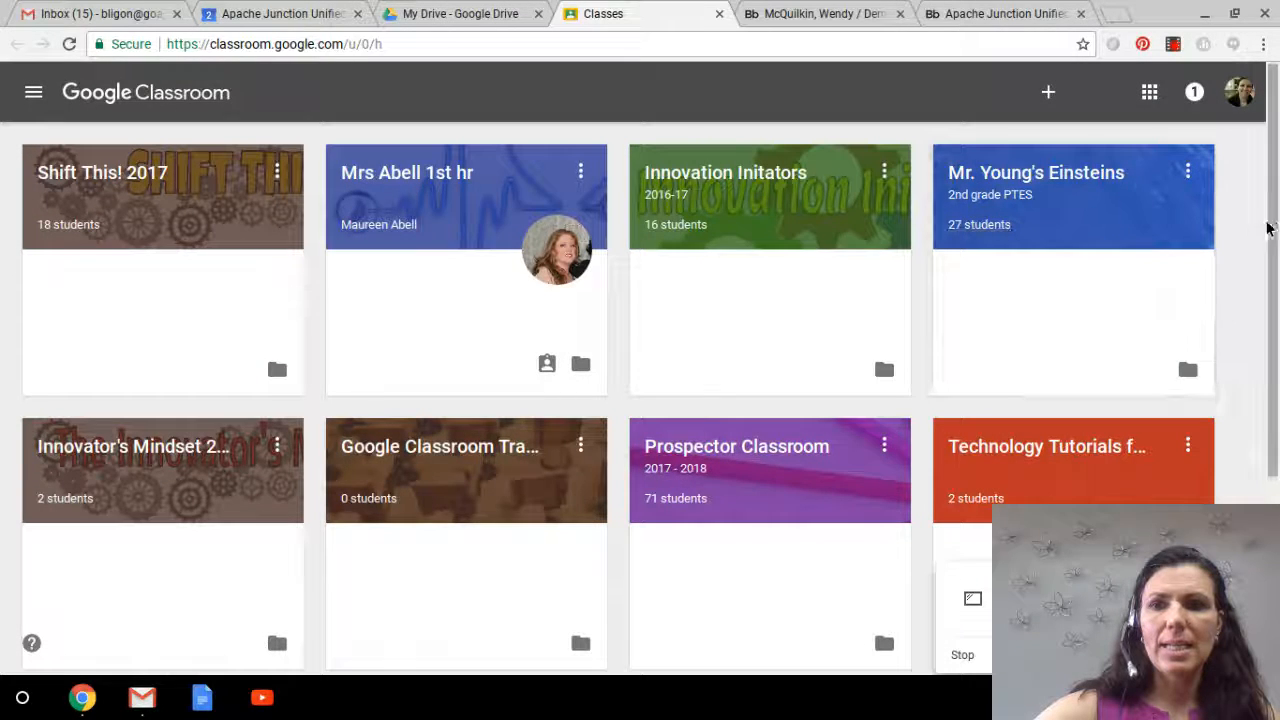
scroll(1278, 224, down, 3)
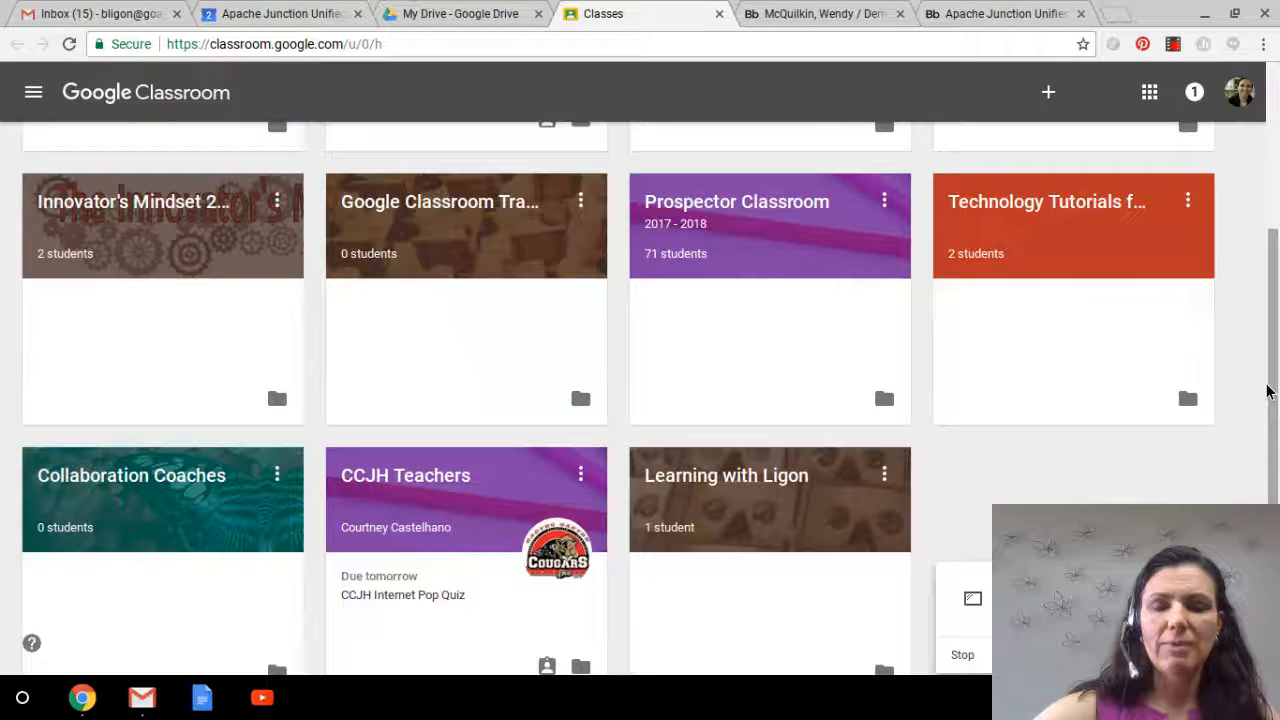
click(792, 488)
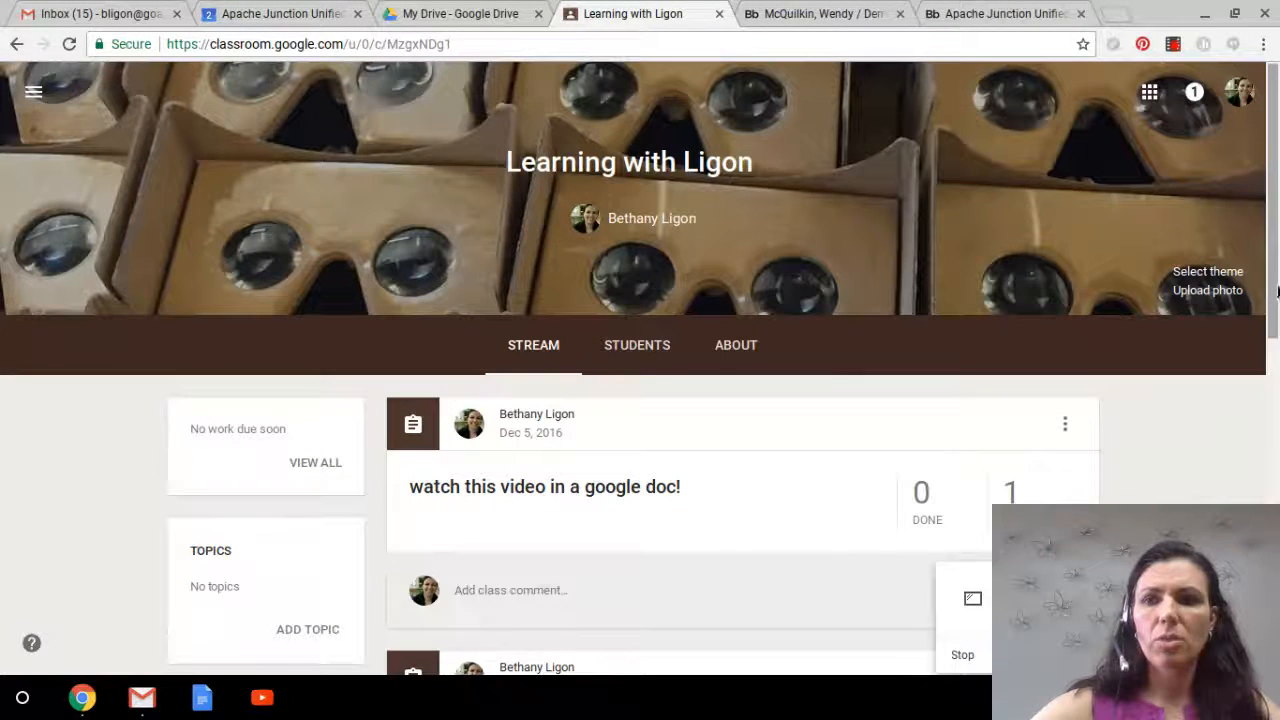
Step: Create and assign an assignment titled "Sample work" due Aug 10, 2017 in the Learning with Ligon class
drag(1273, 248, 1272, 418)
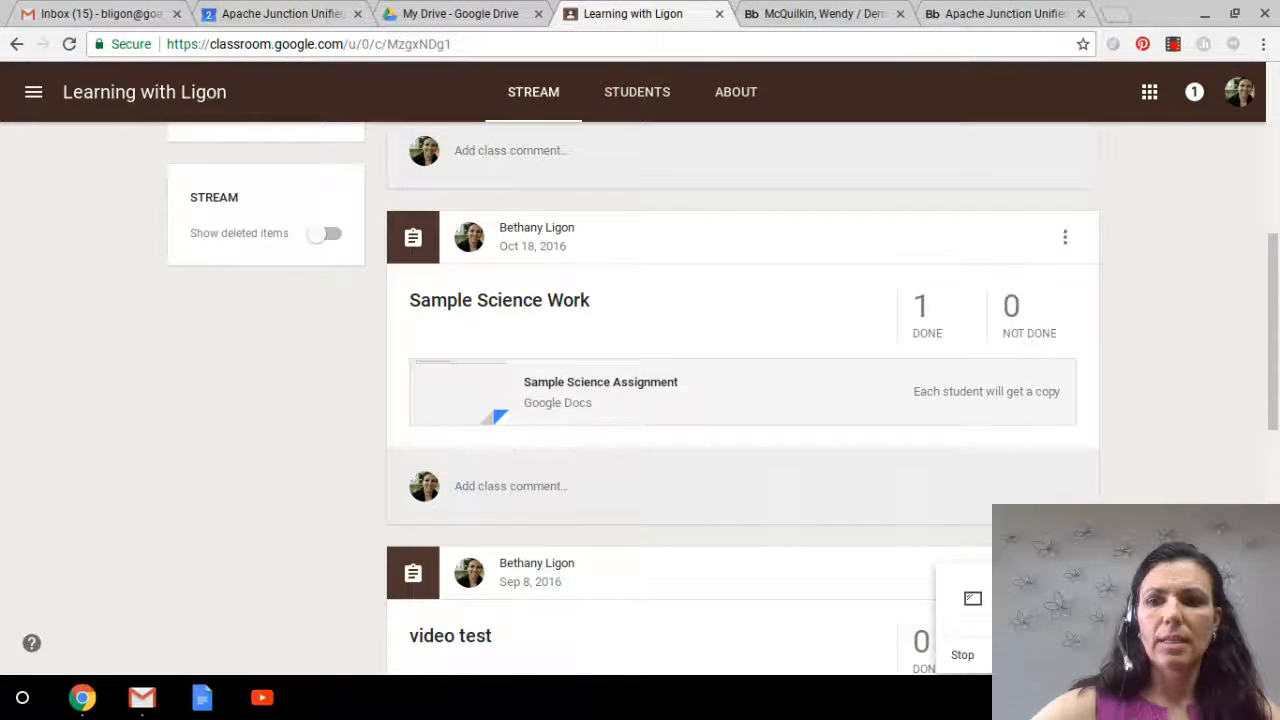
mouse_move(1217, 628)
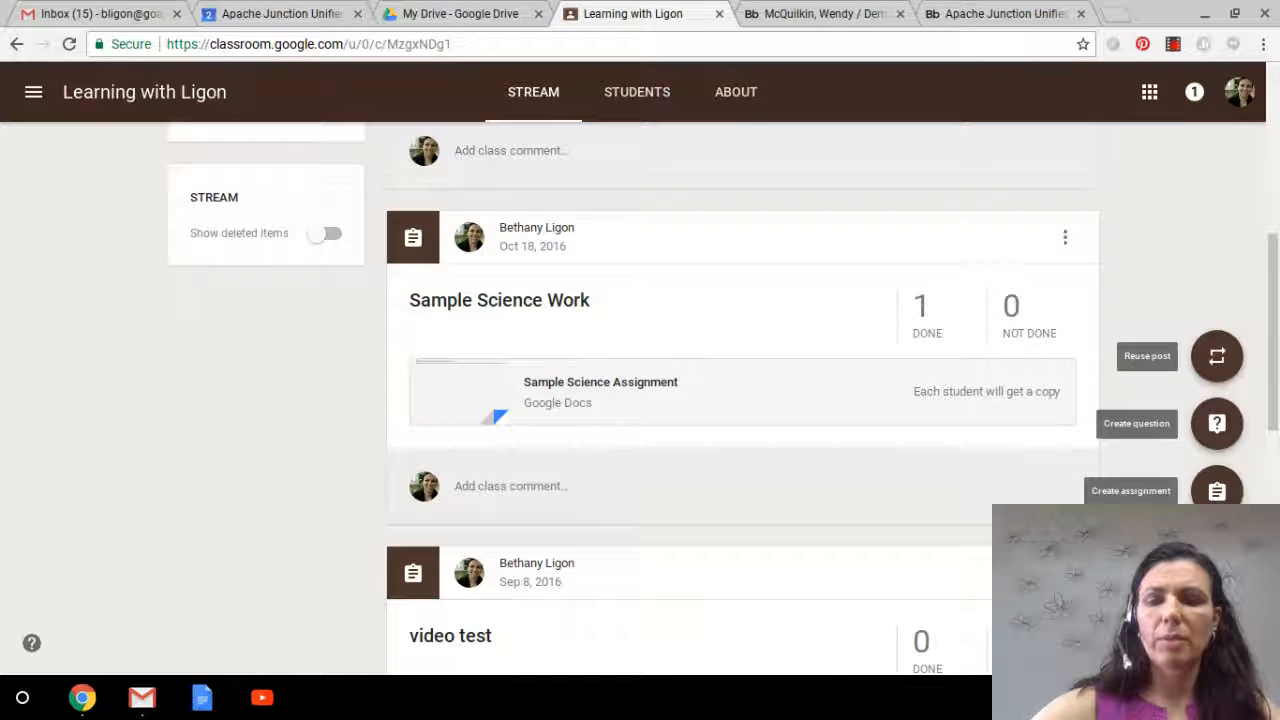
click(1214, 491)
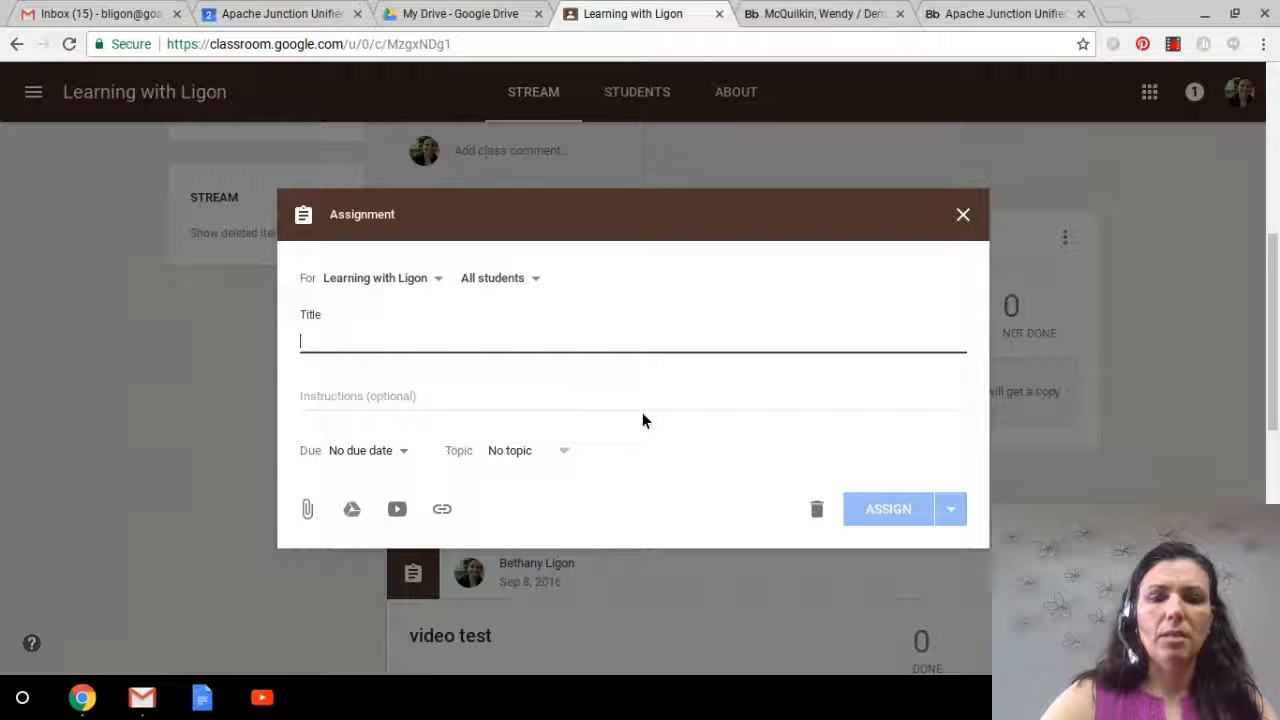
text(S)
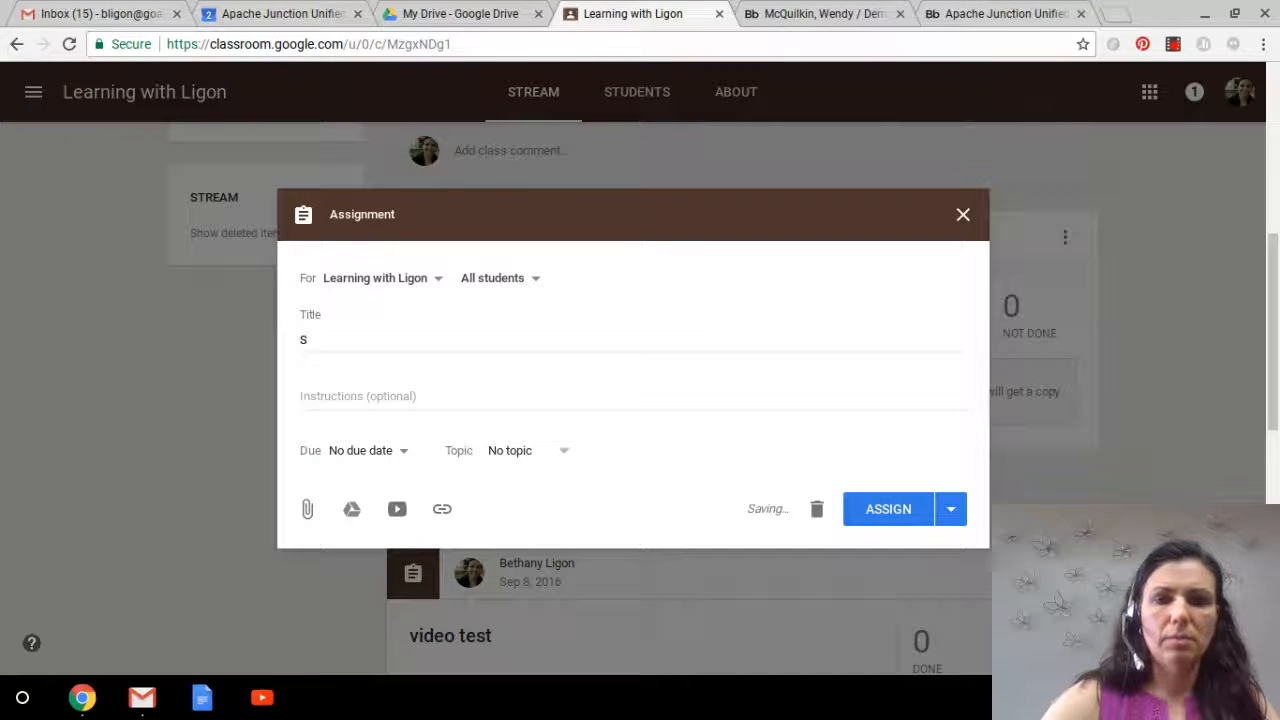
click(449, 341)
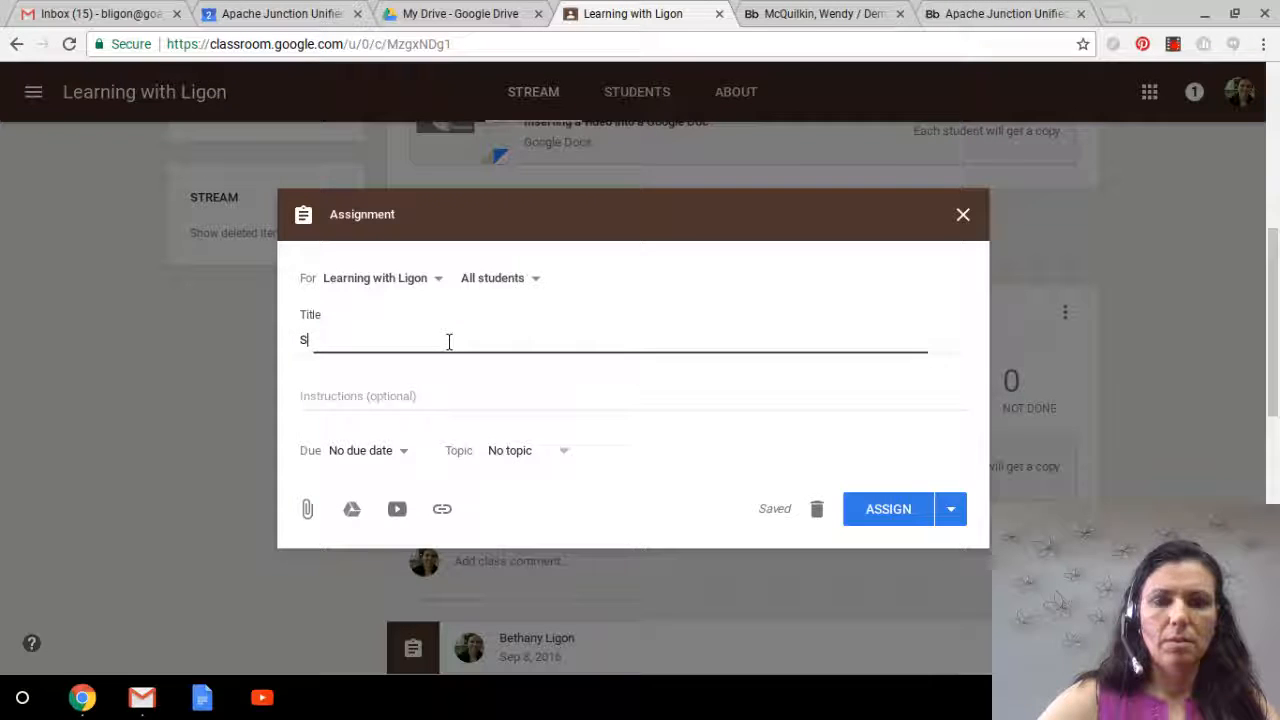
text(ample w)
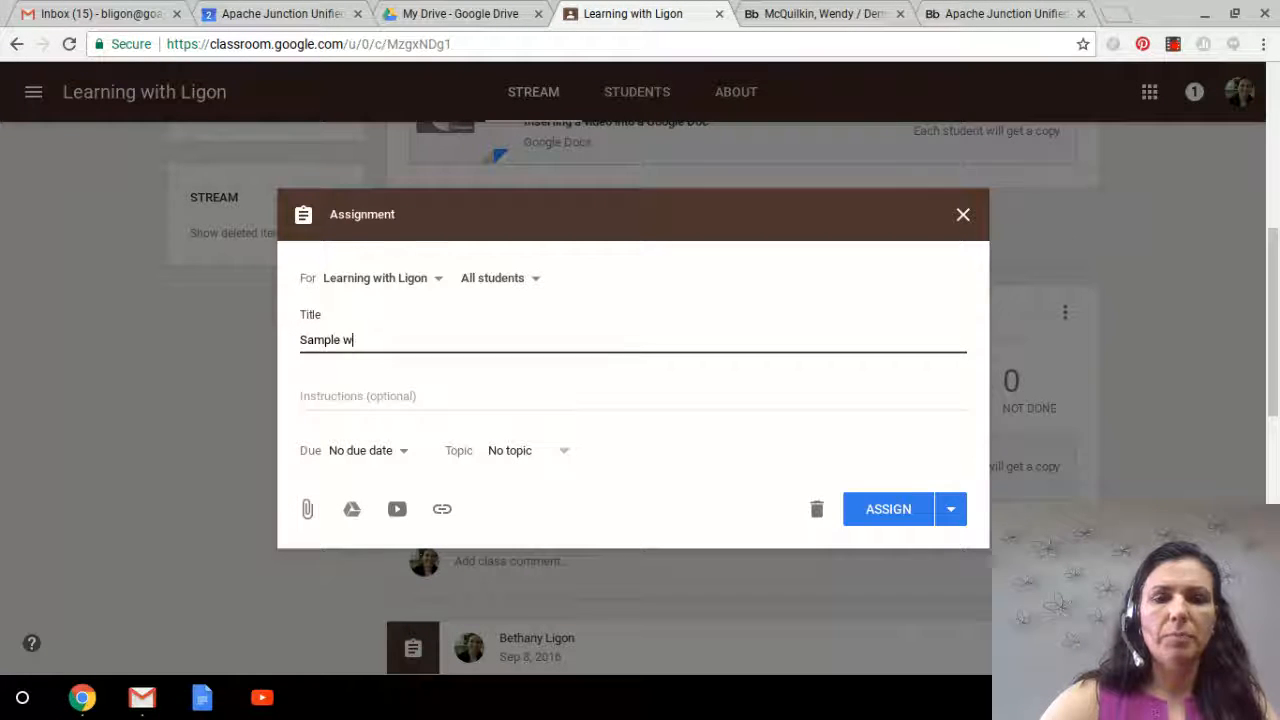
text(ork)
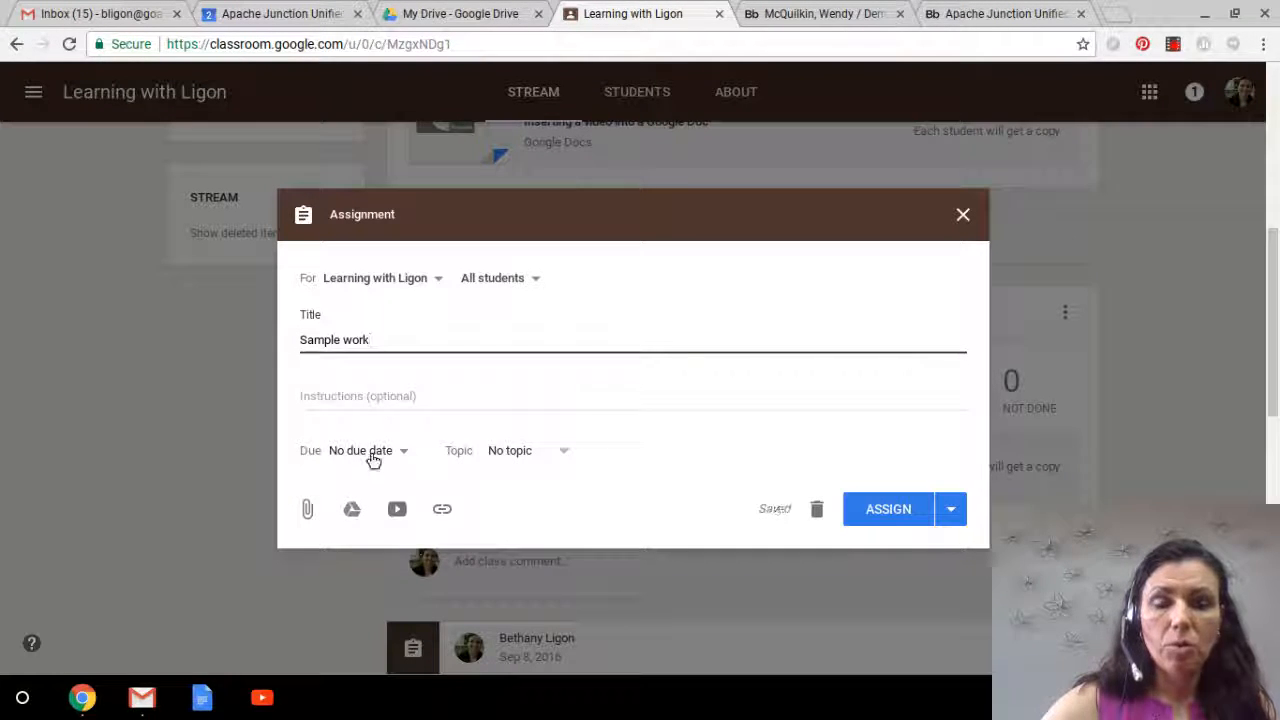
click(371, 452)
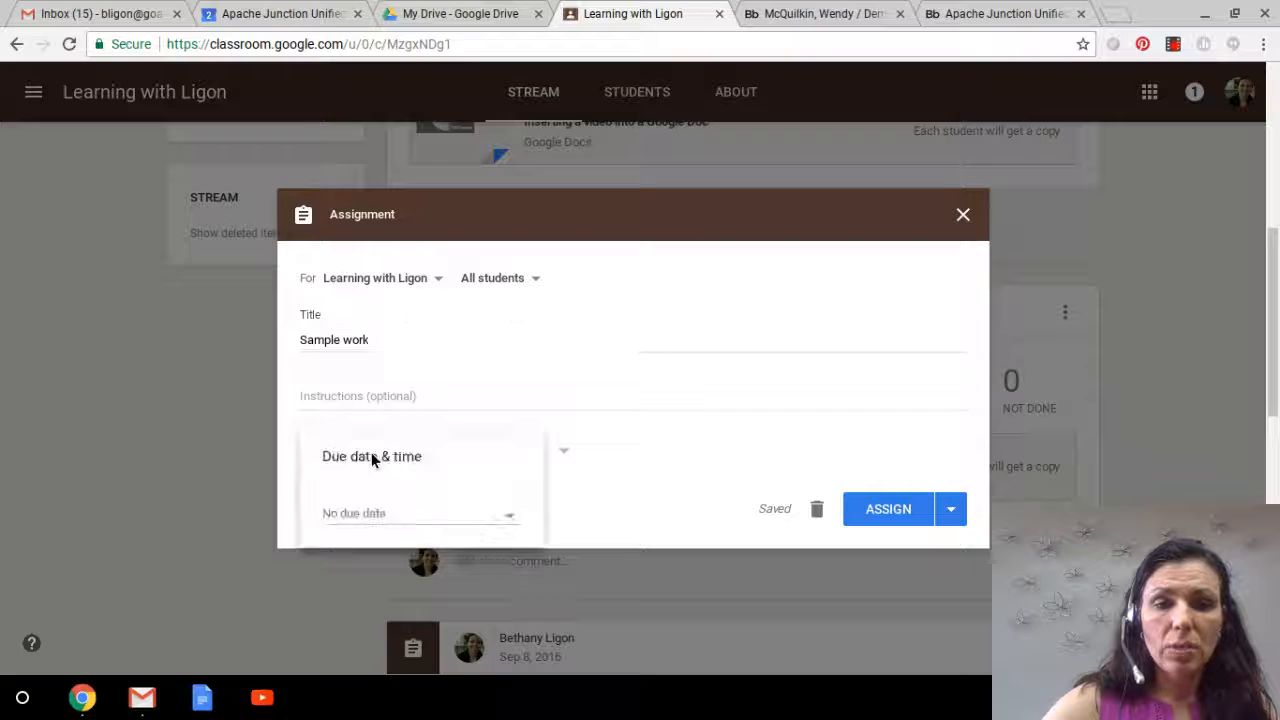
click(516, 520)
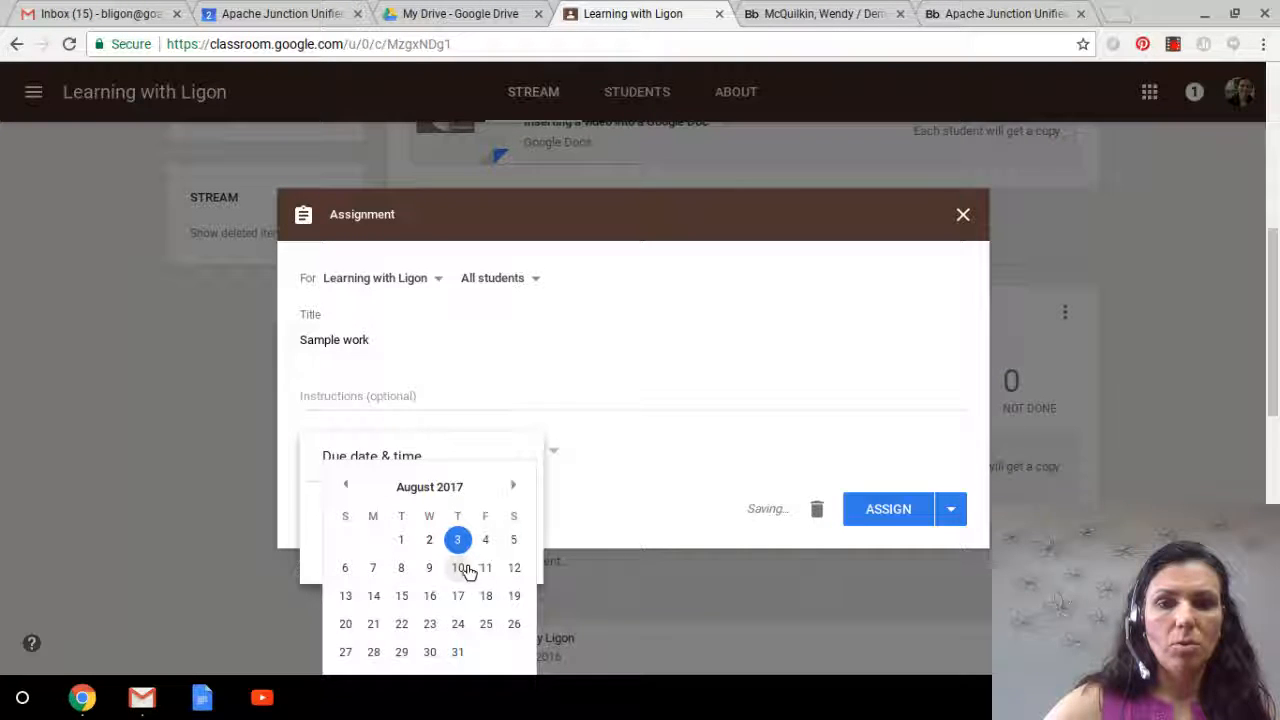
click(461, 568)
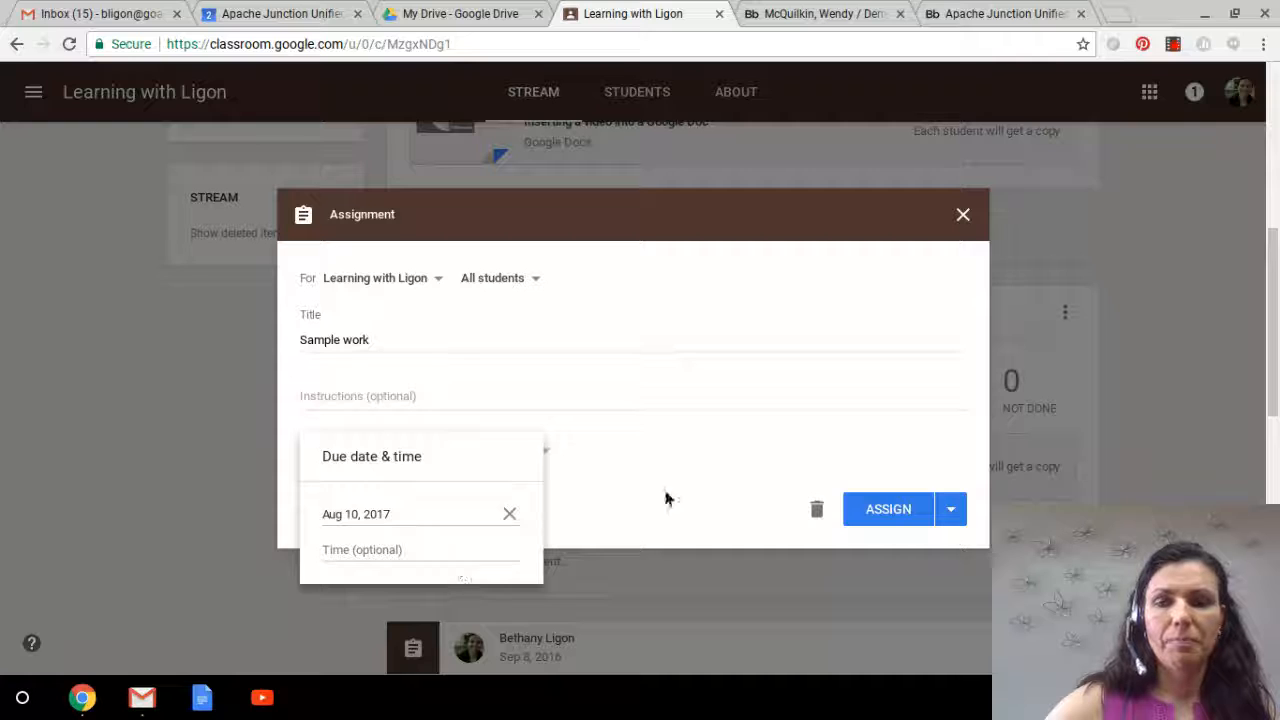
click(890, 511)
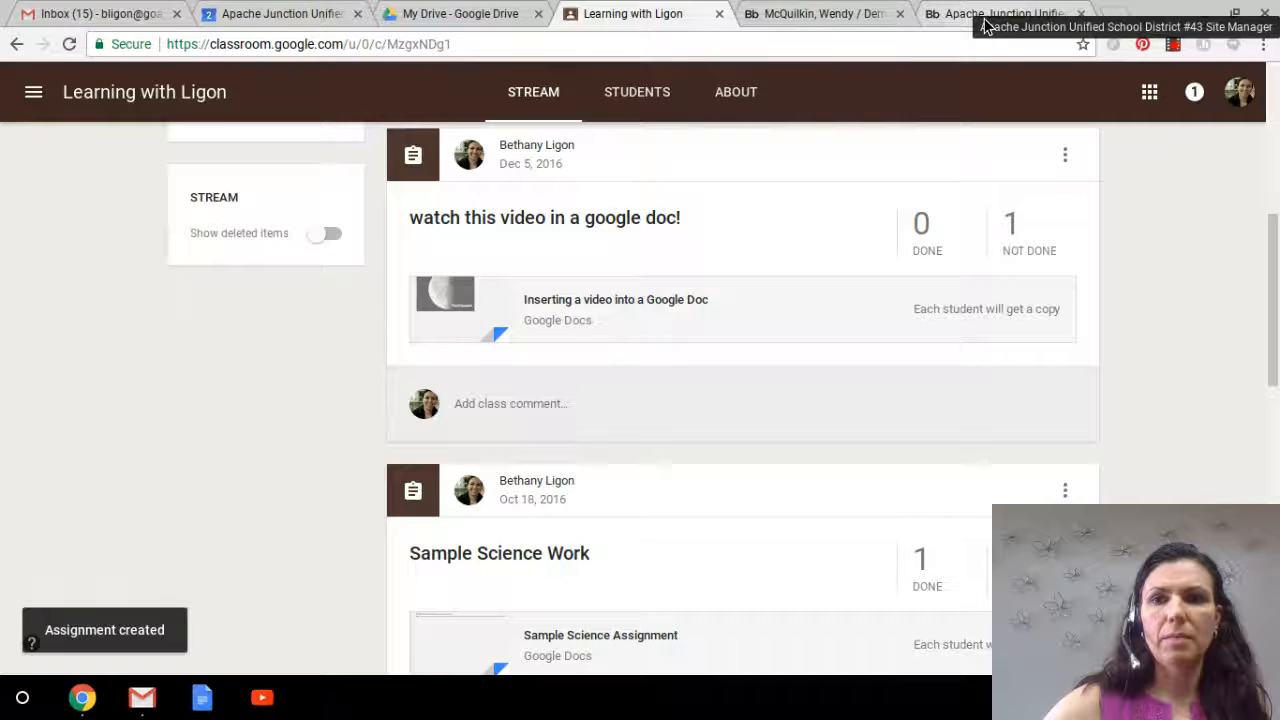
Step: Preview the Demo13 page again to check the embedded calendar for the new assignment, then close the preview
click(947, 15)
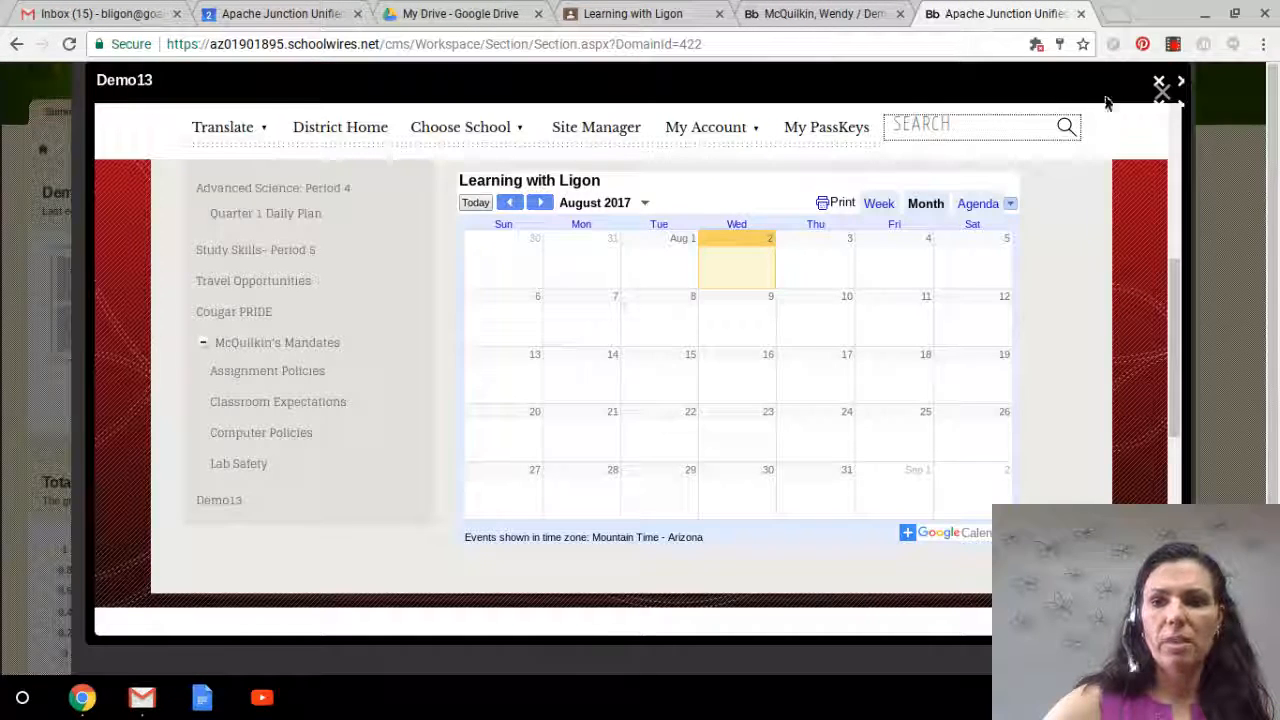
click(1159, 85)
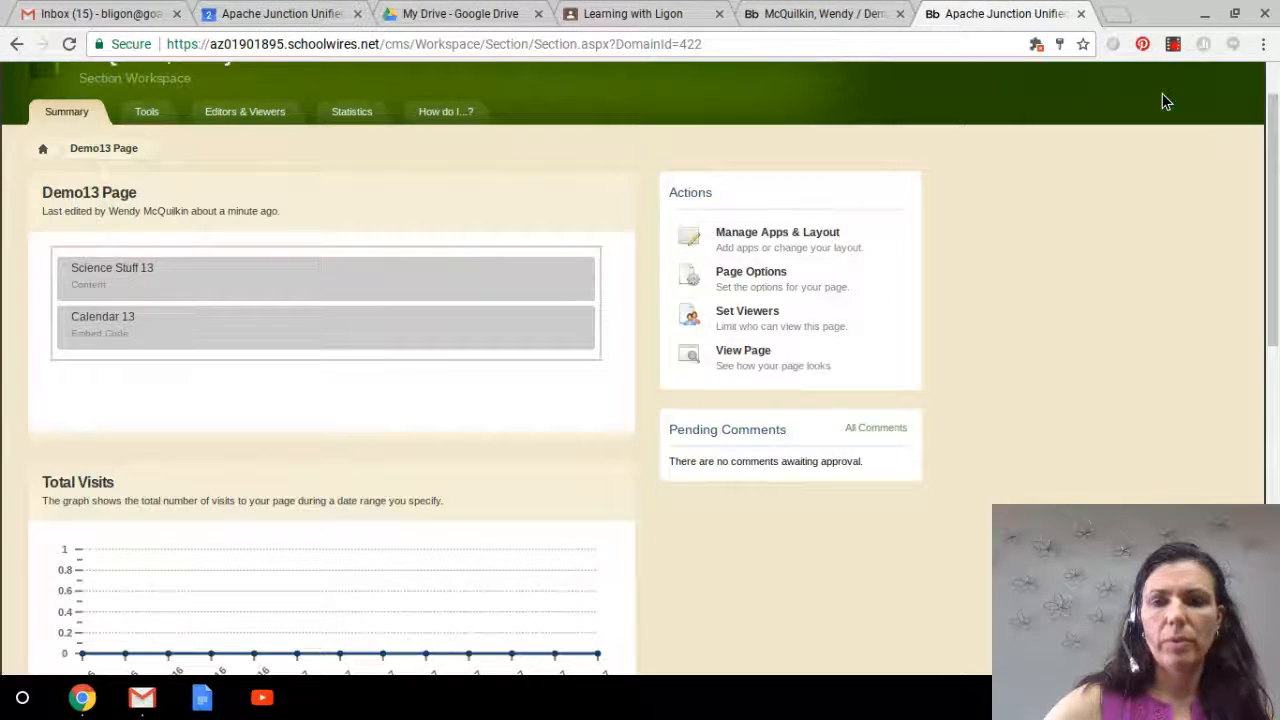
click(740, 354)
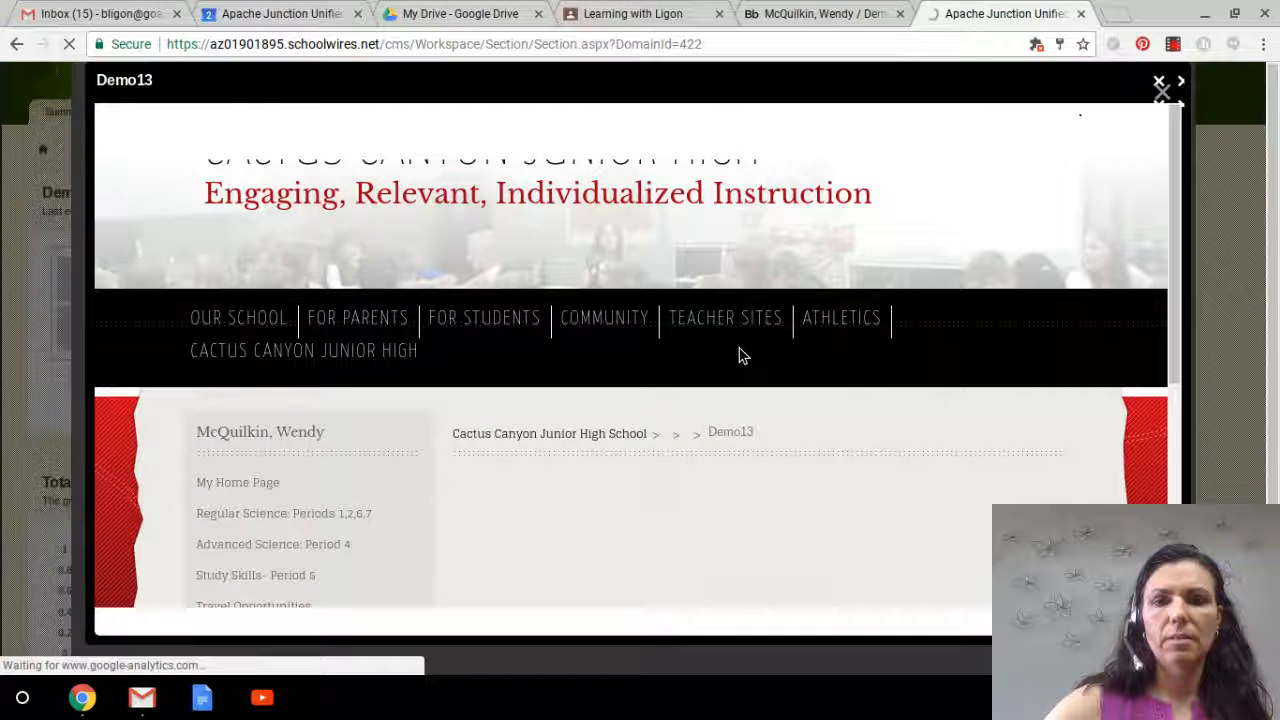
drag(1177, 194, 1169, 318)
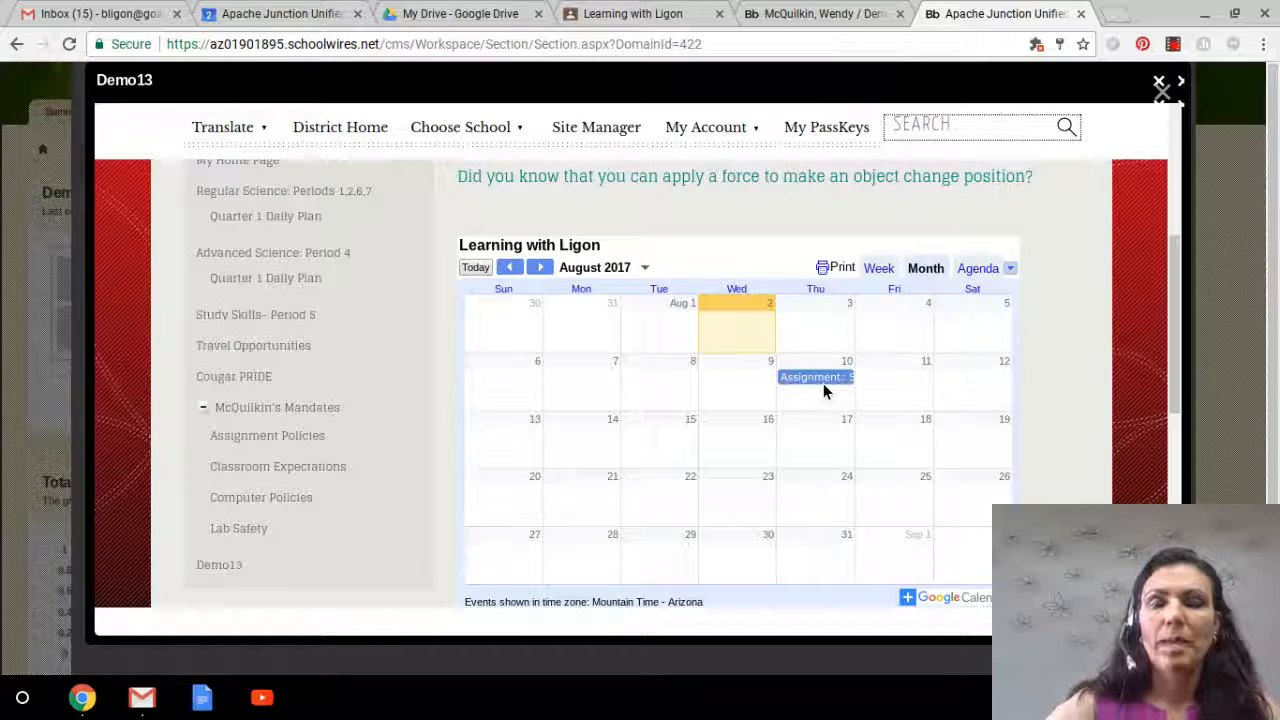
click(1161, 88)
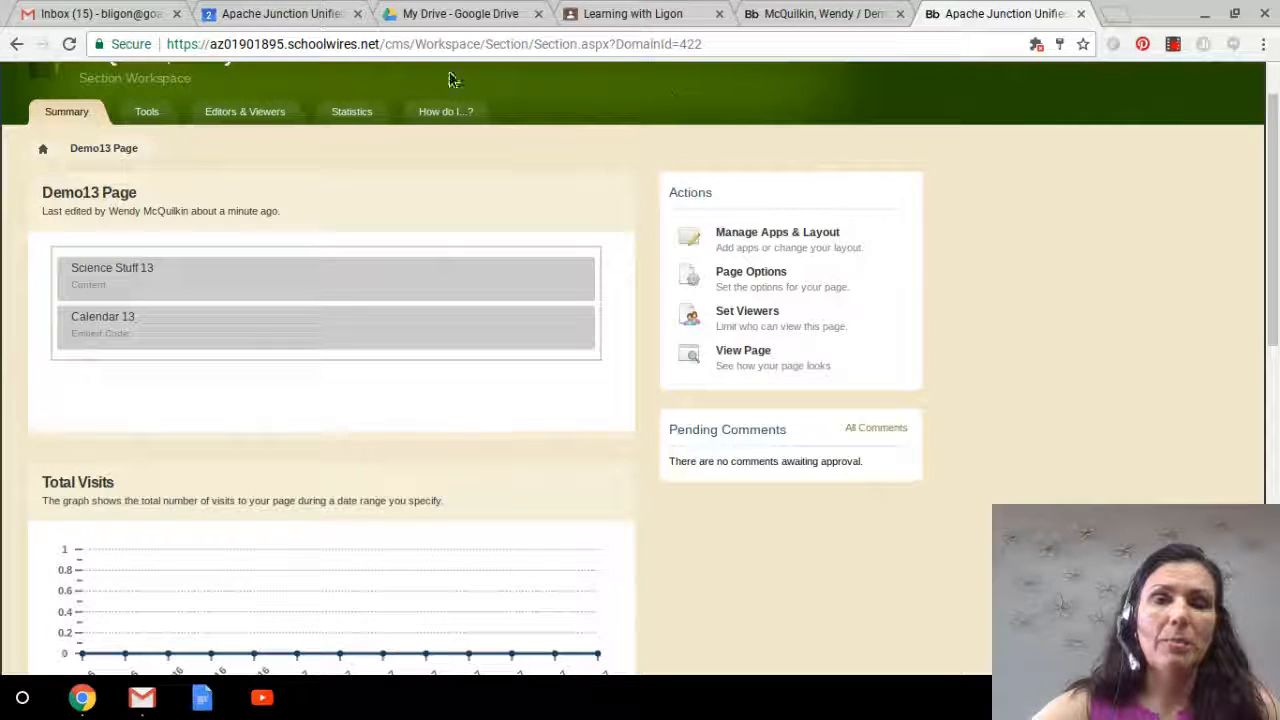
Step: Start a new Google Calendar event and title it "Big project due!"
click(268, 16)
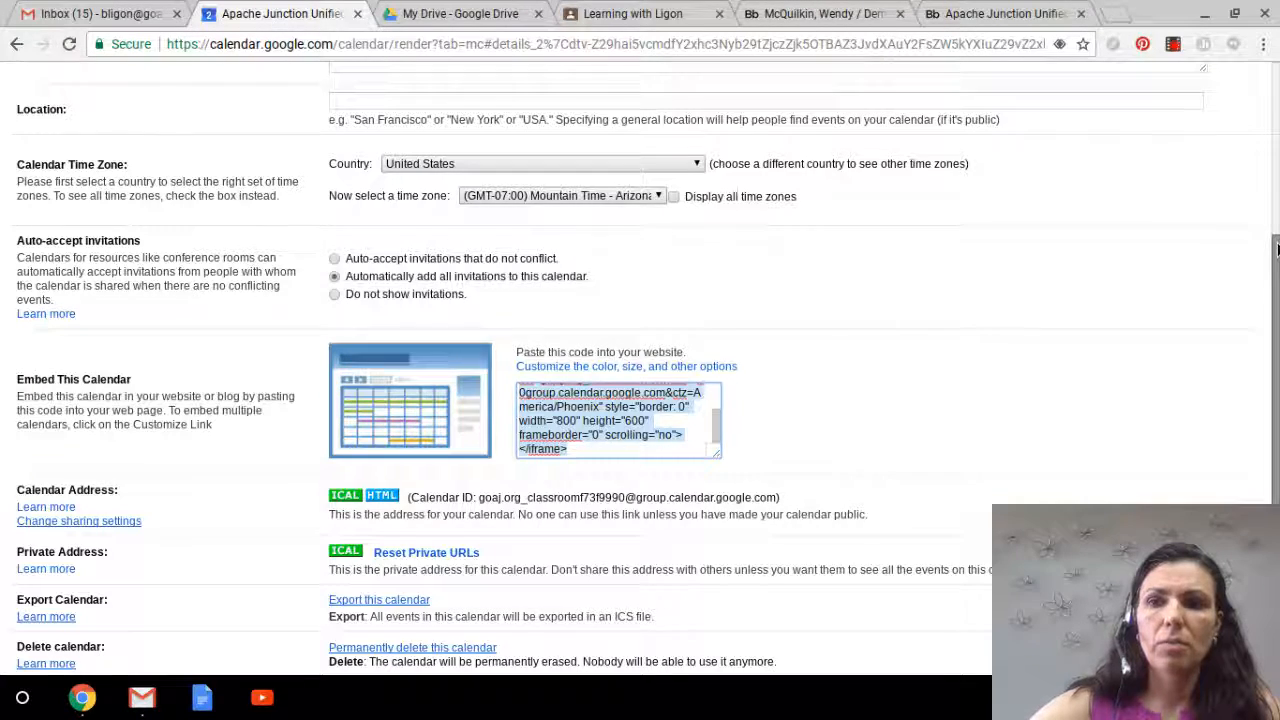
drag(1276, 250, 1257, 100)
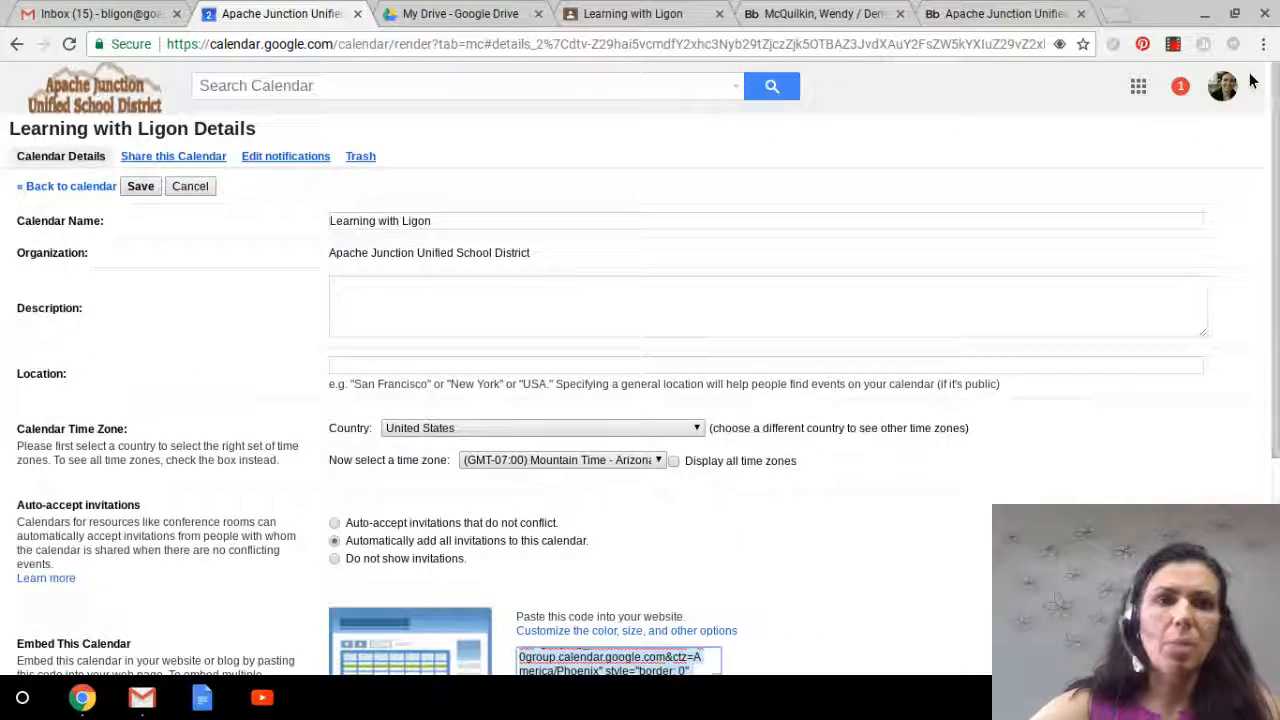
click(86, 188)
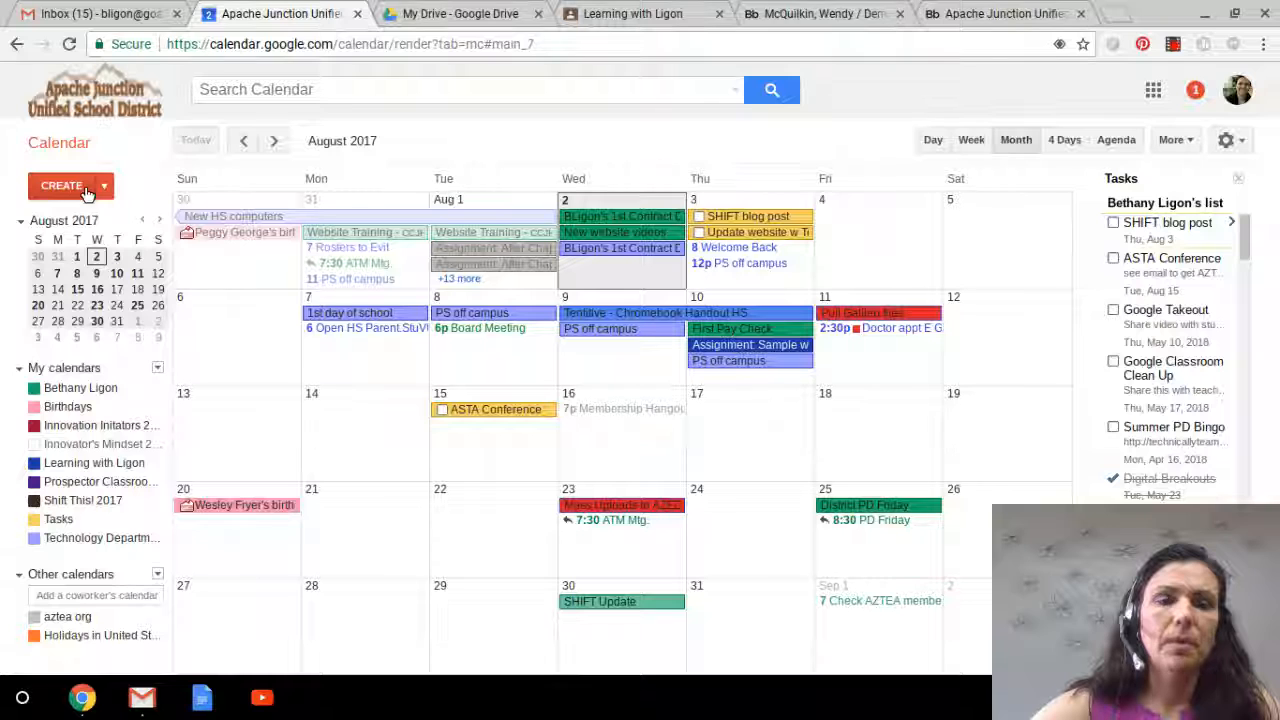
click(64, 186)
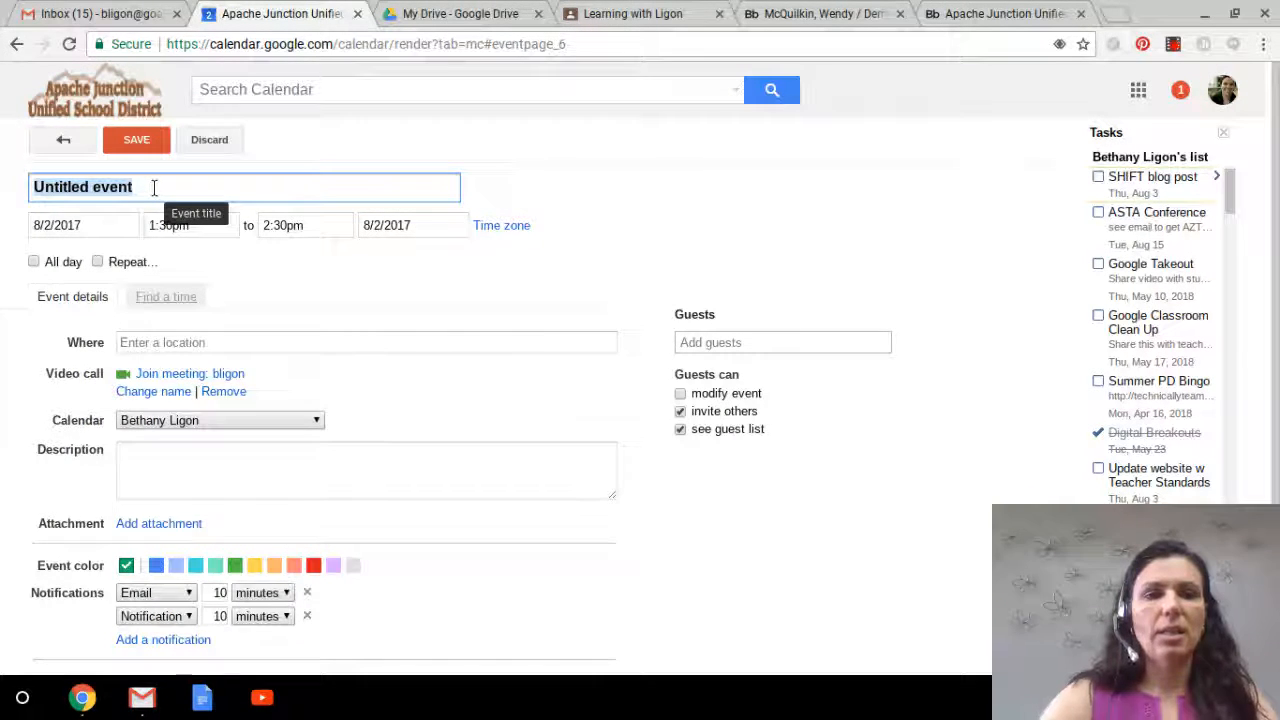
text(Big p)
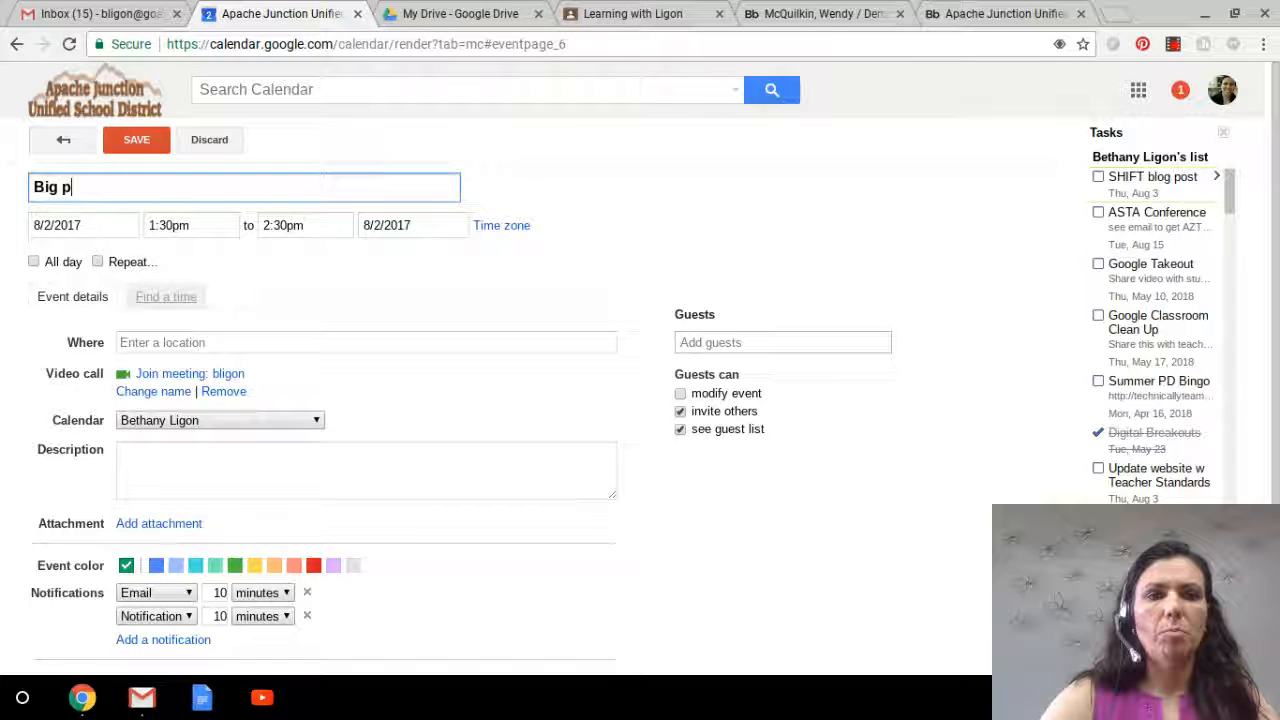
text(roject)
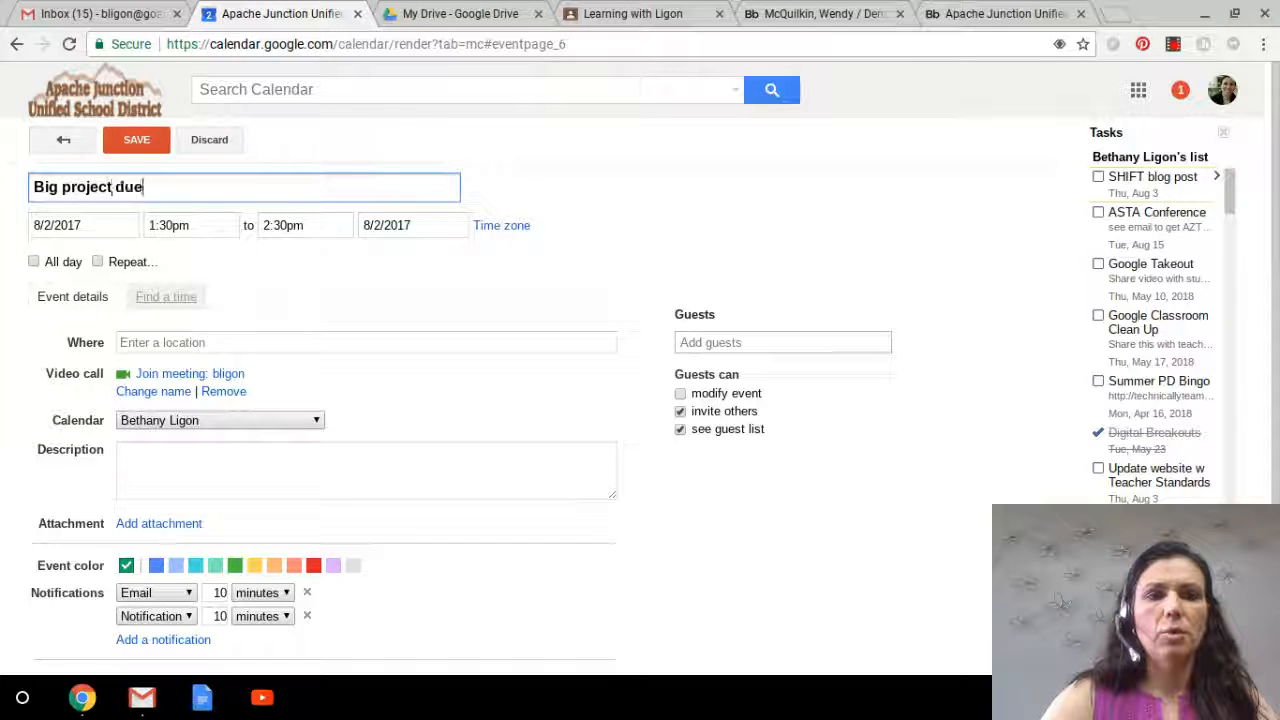
text( due)
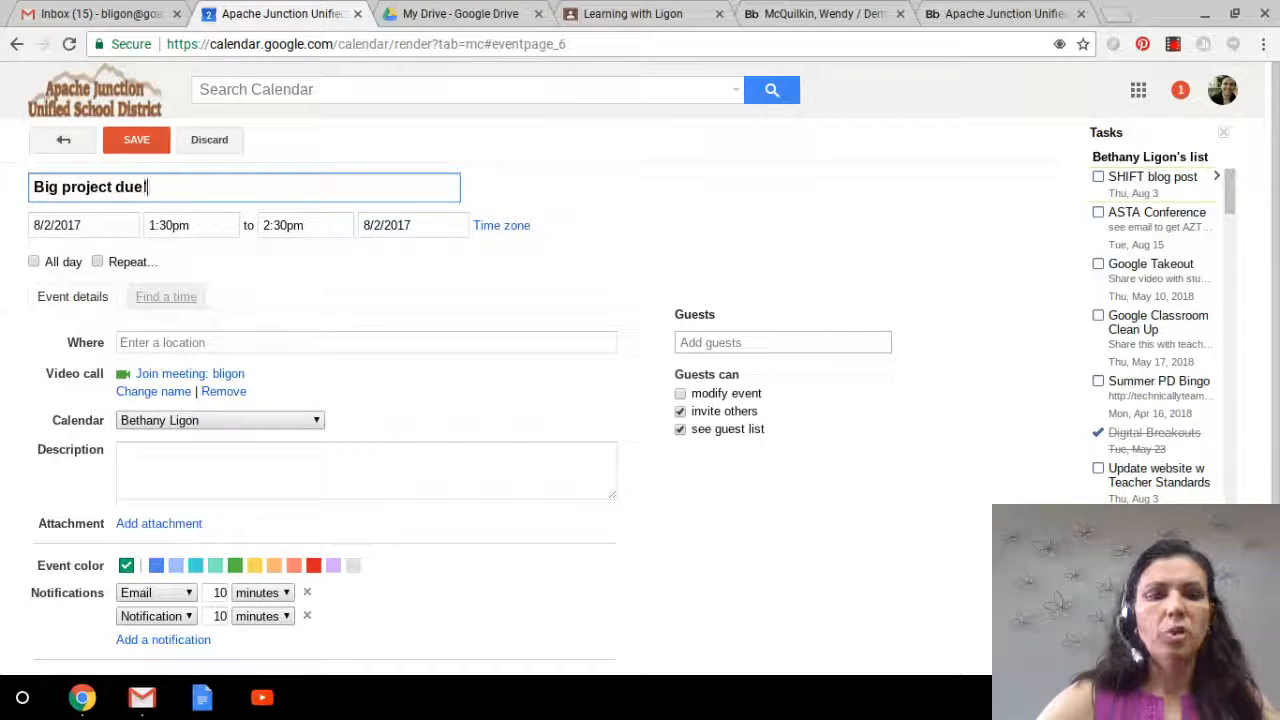
text(!)
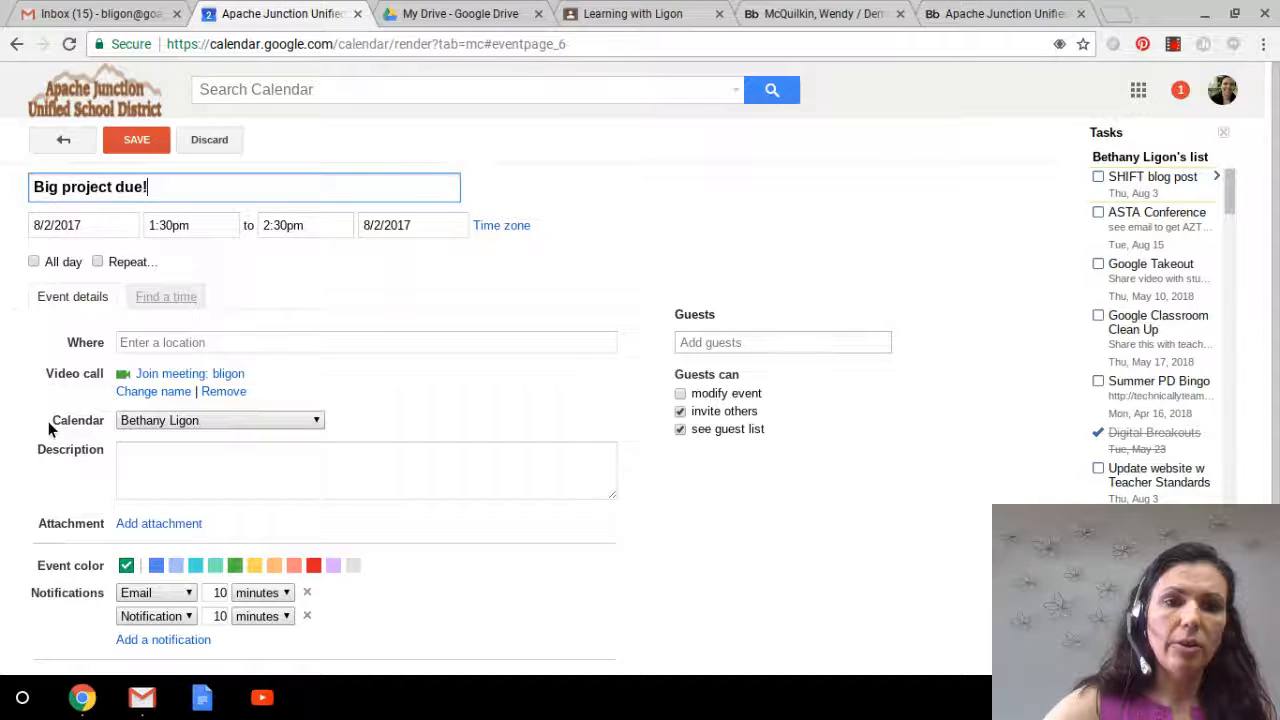
Step: Put the event on the Learning with Ligon calendar and set its date to August 16, 2017
click(141, 422)
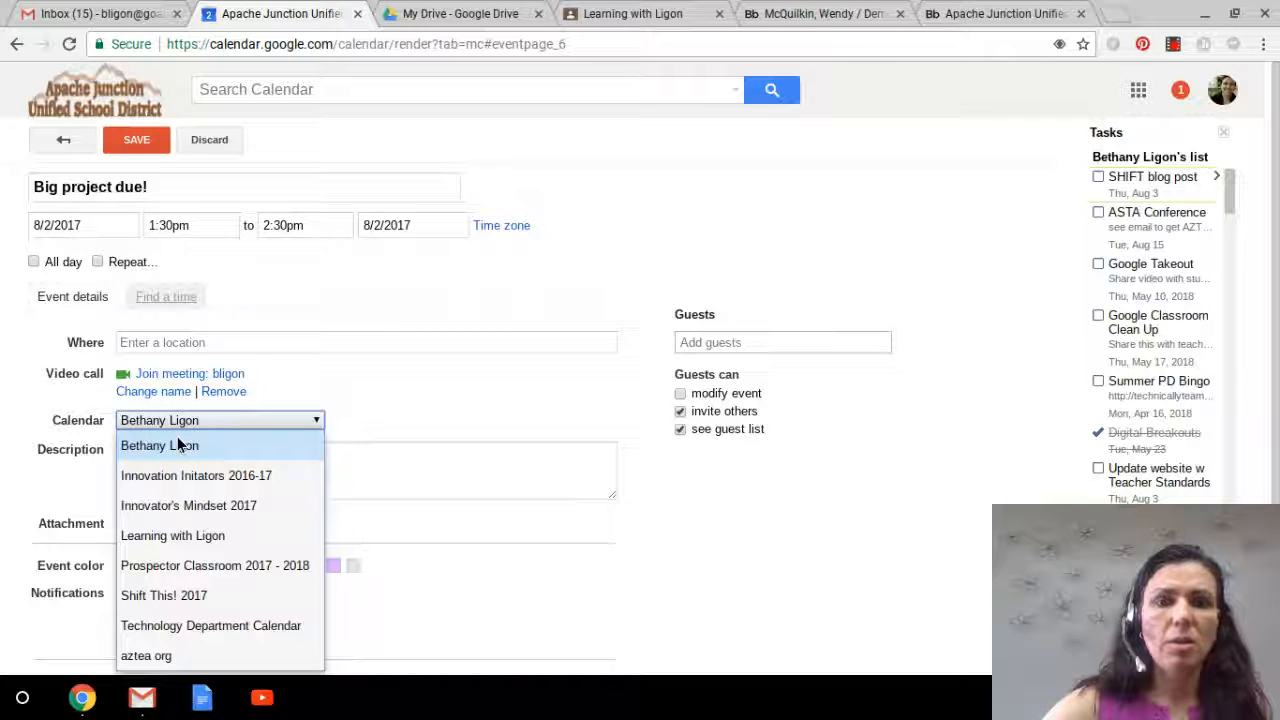
click(183, 538)
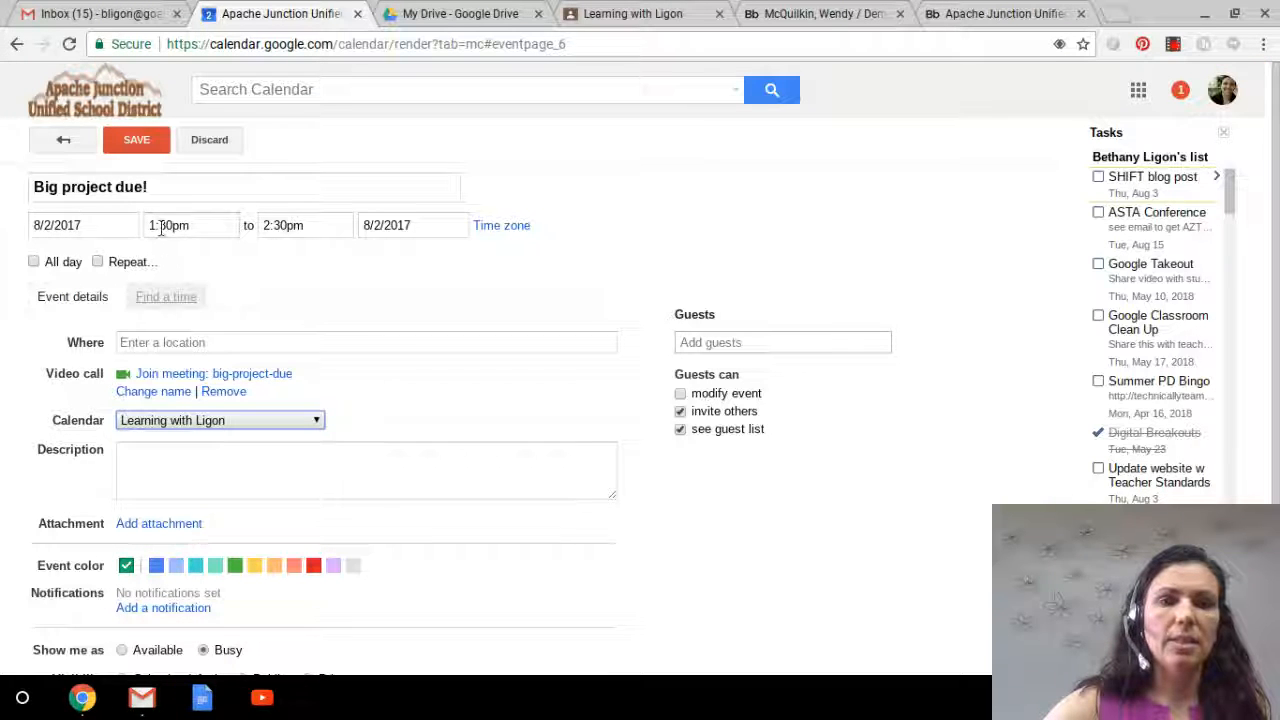
click(94, 225)
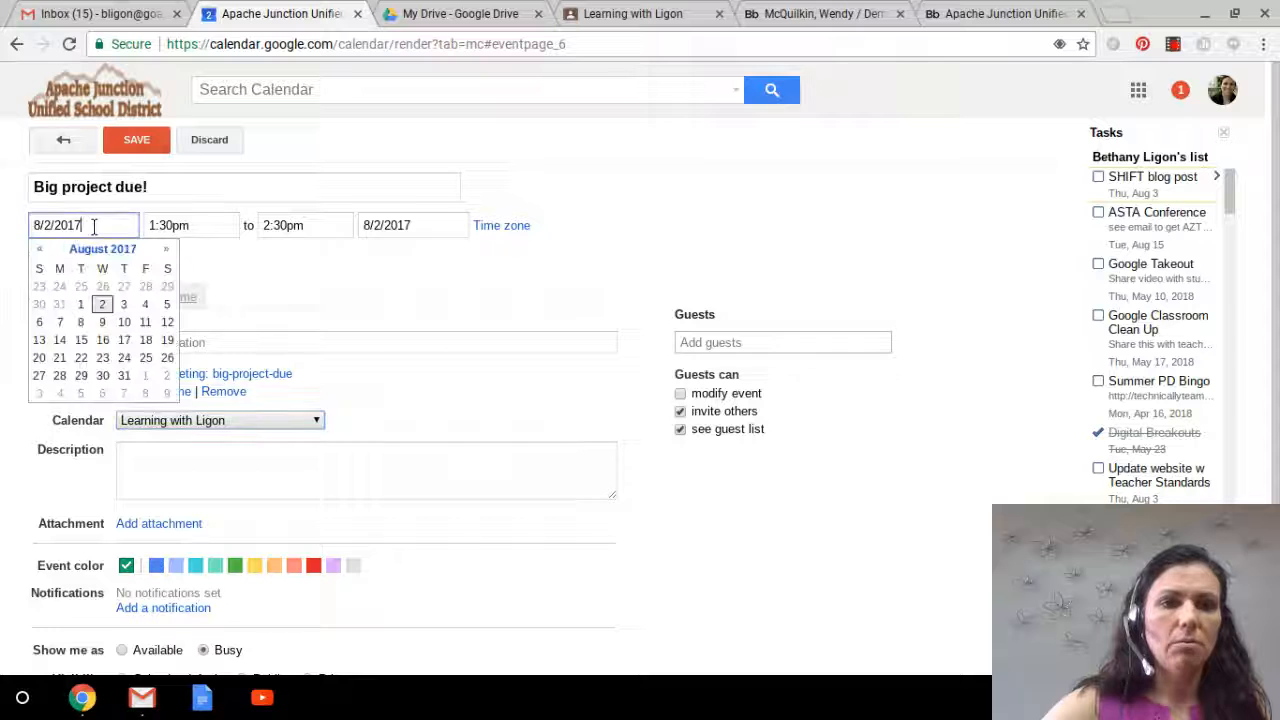
click(104, 343)
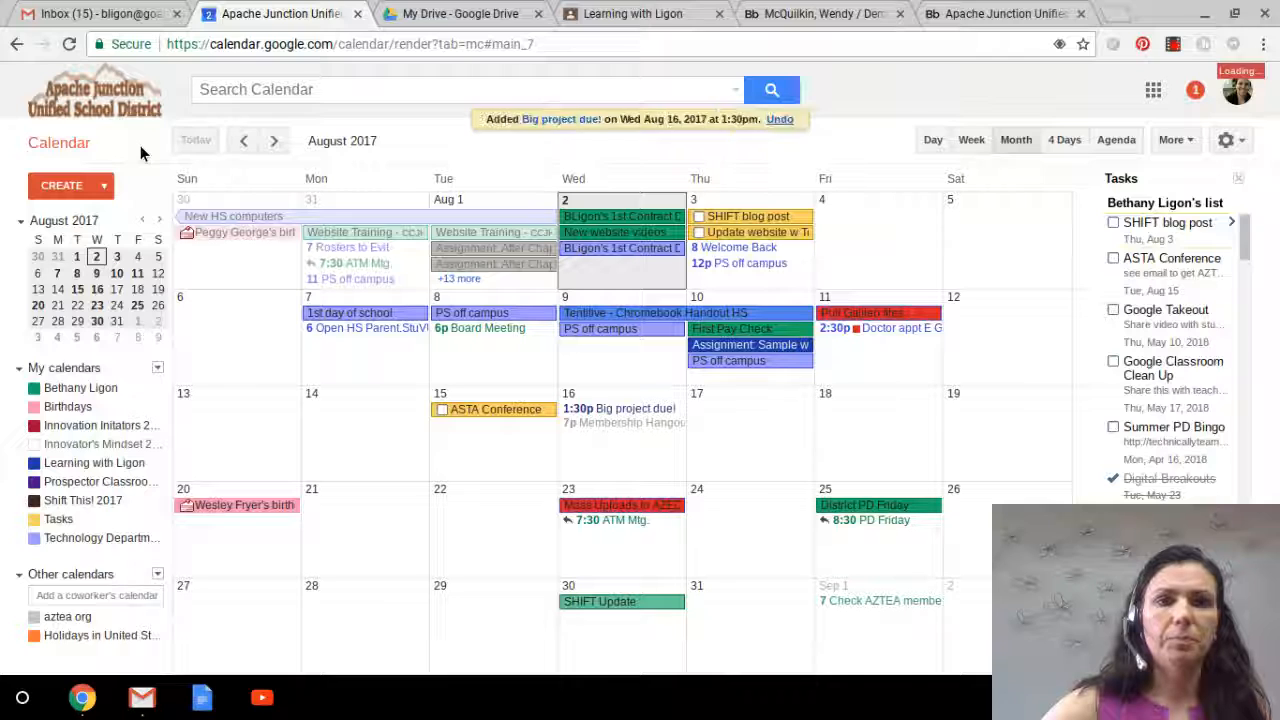
Step: Preview the Demo13 page to check the embedded calendar for the new event
click(940, 10)
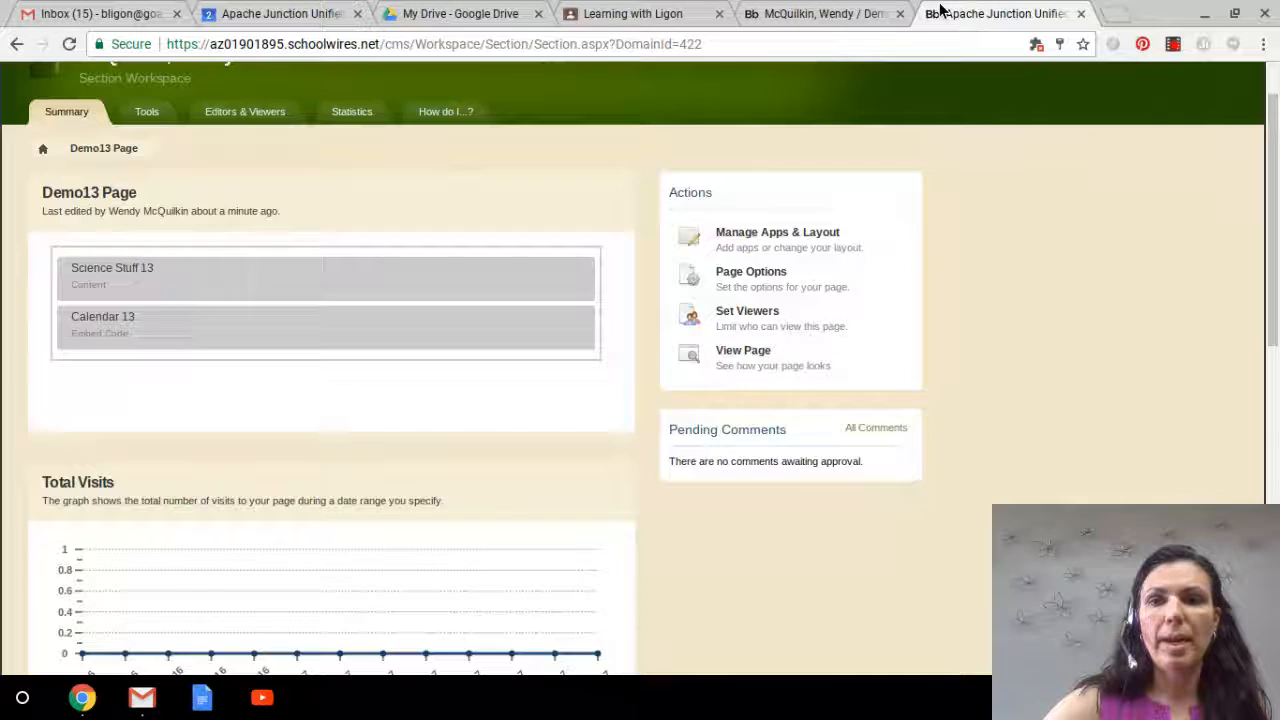
click(745, 354)
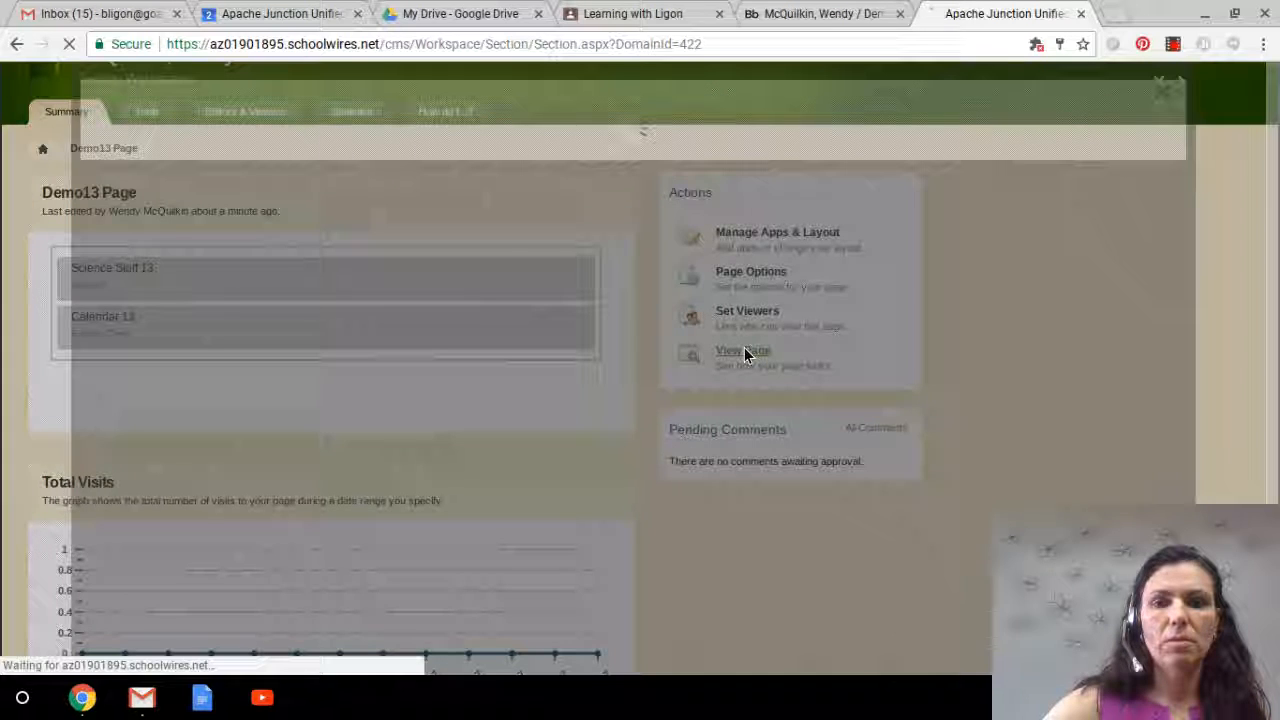